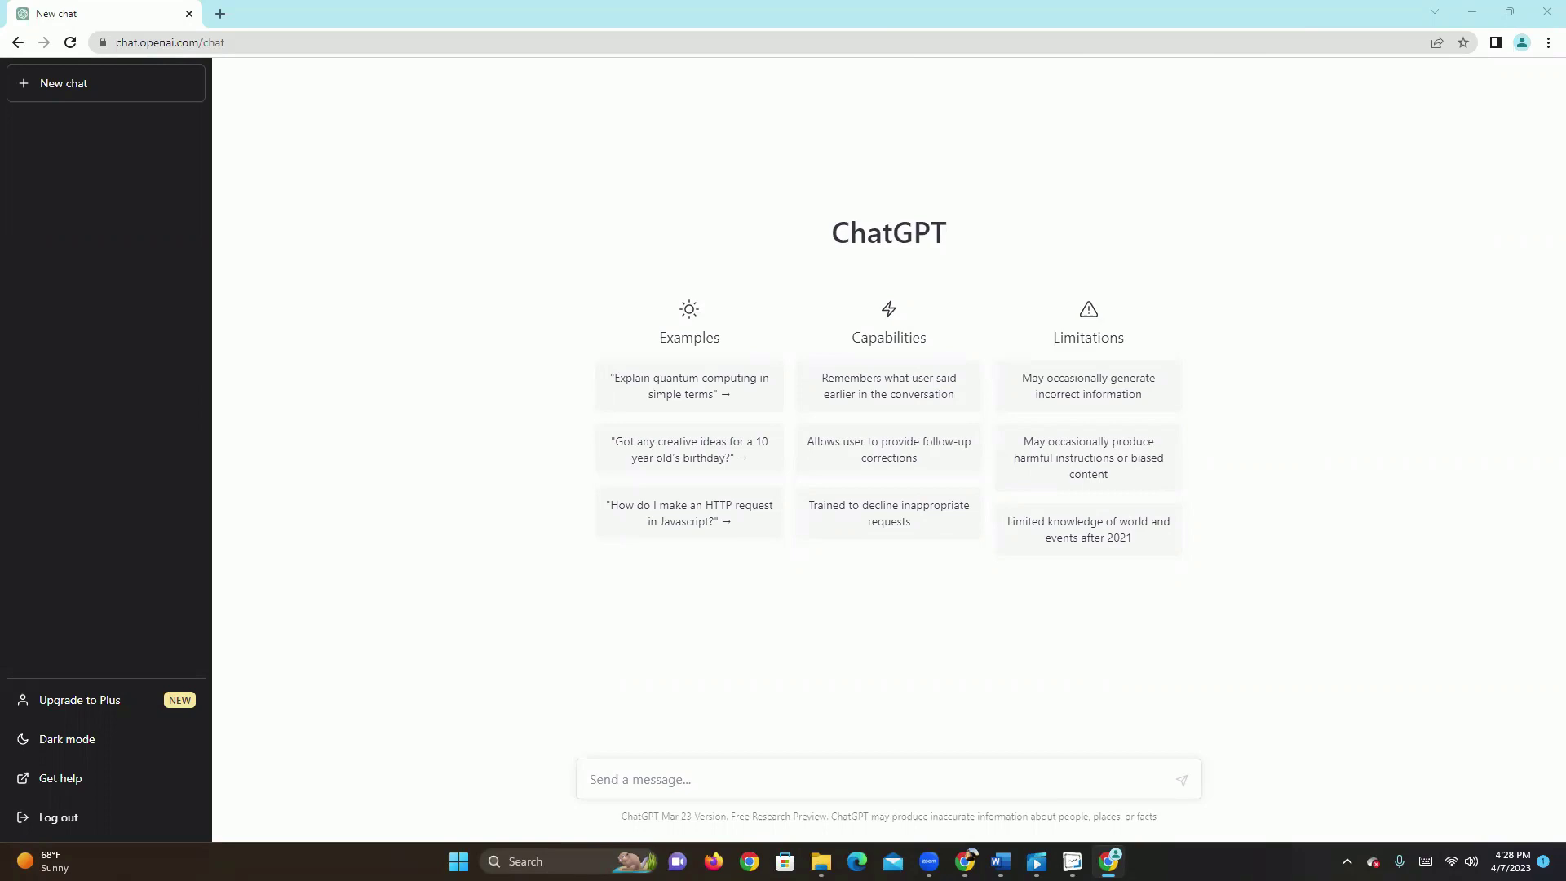
- Draft a request for a 50/50 S Corporation partnership contract under California laws
click(628, 785)
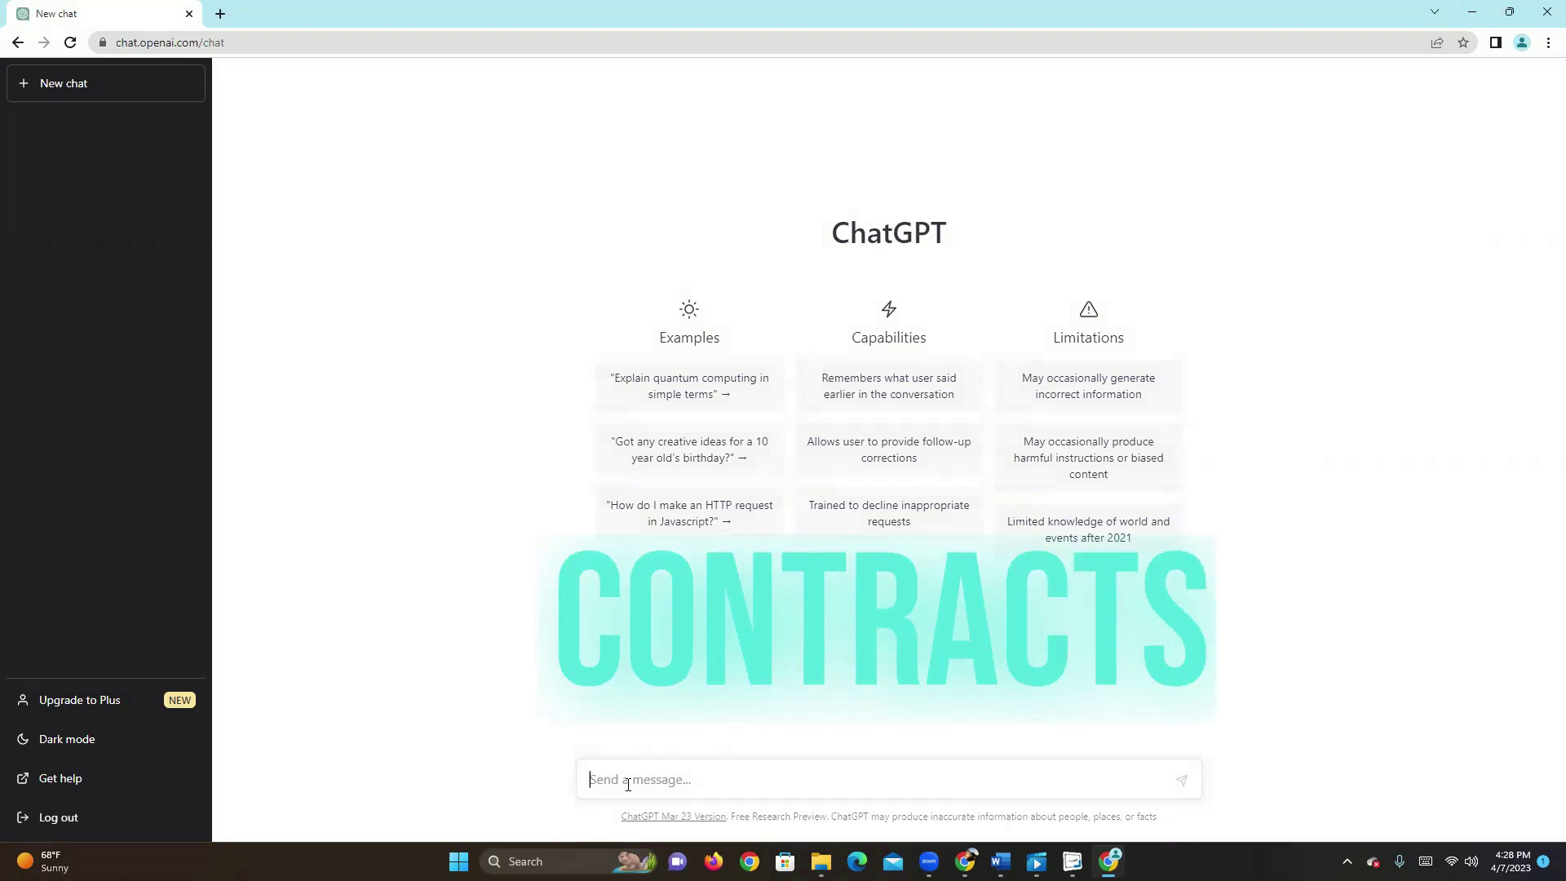
text(P)
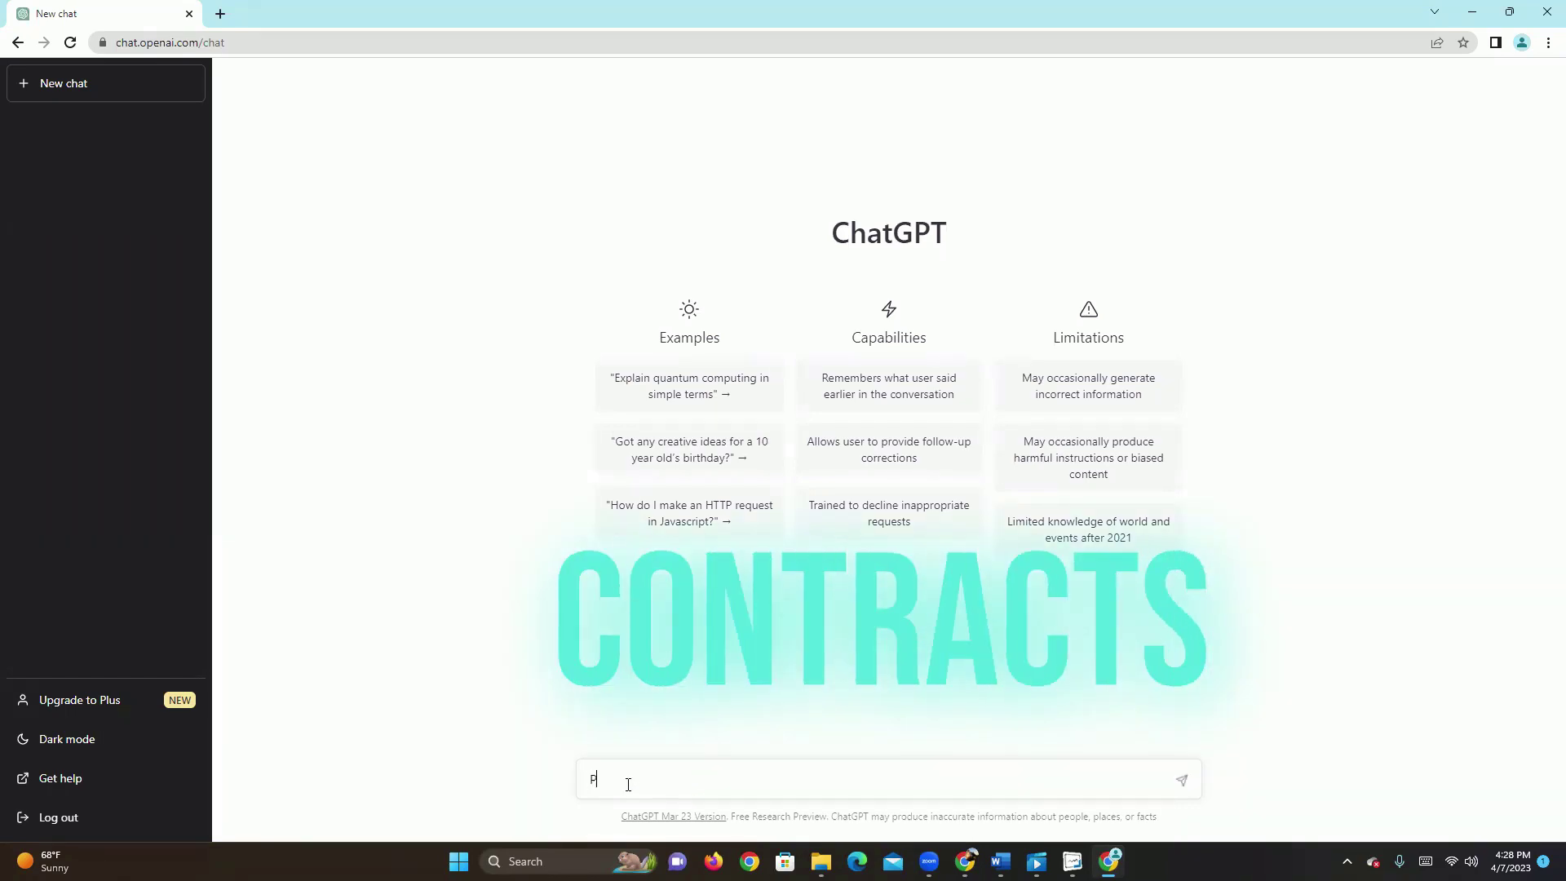
text(lease)
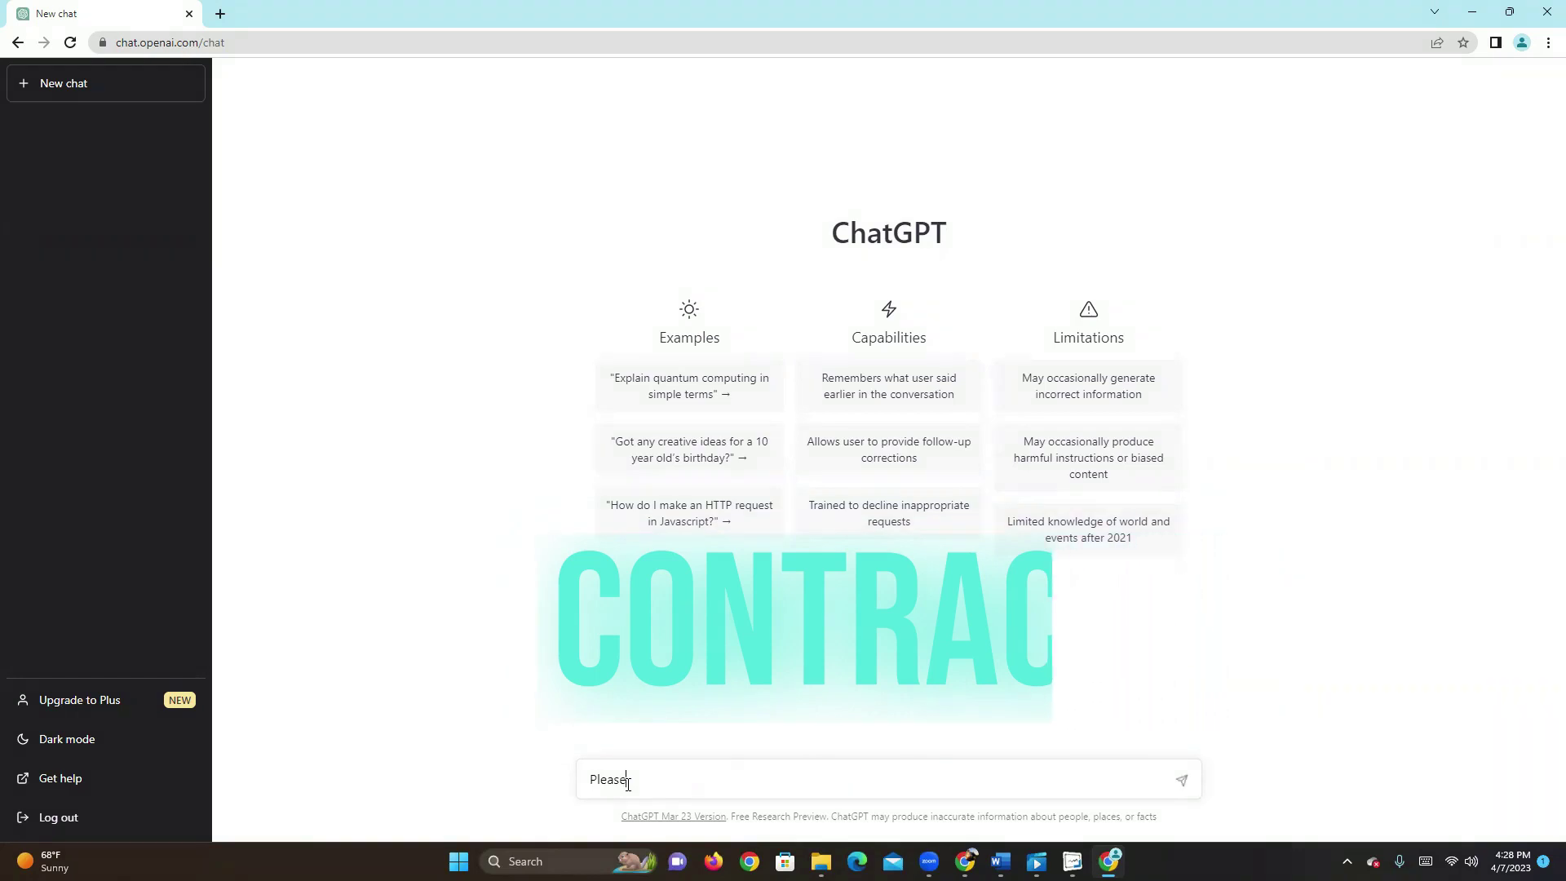
text( W)
key(BackSpace)
text(w)
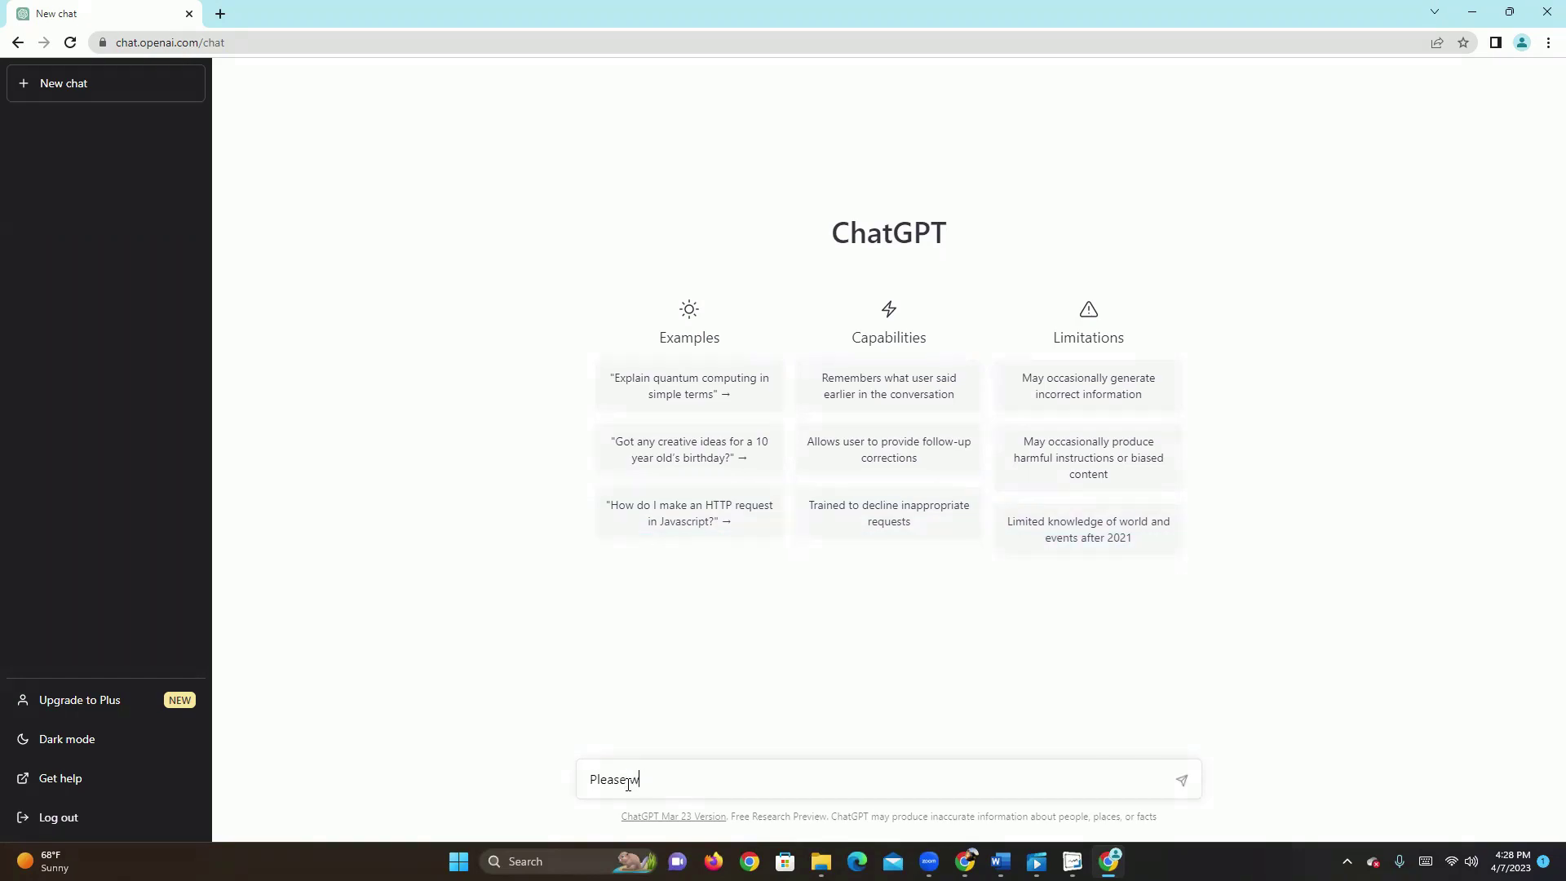
text(rite a)
text( partnersh)
text(ip con)
text(tract)
text( betwee)
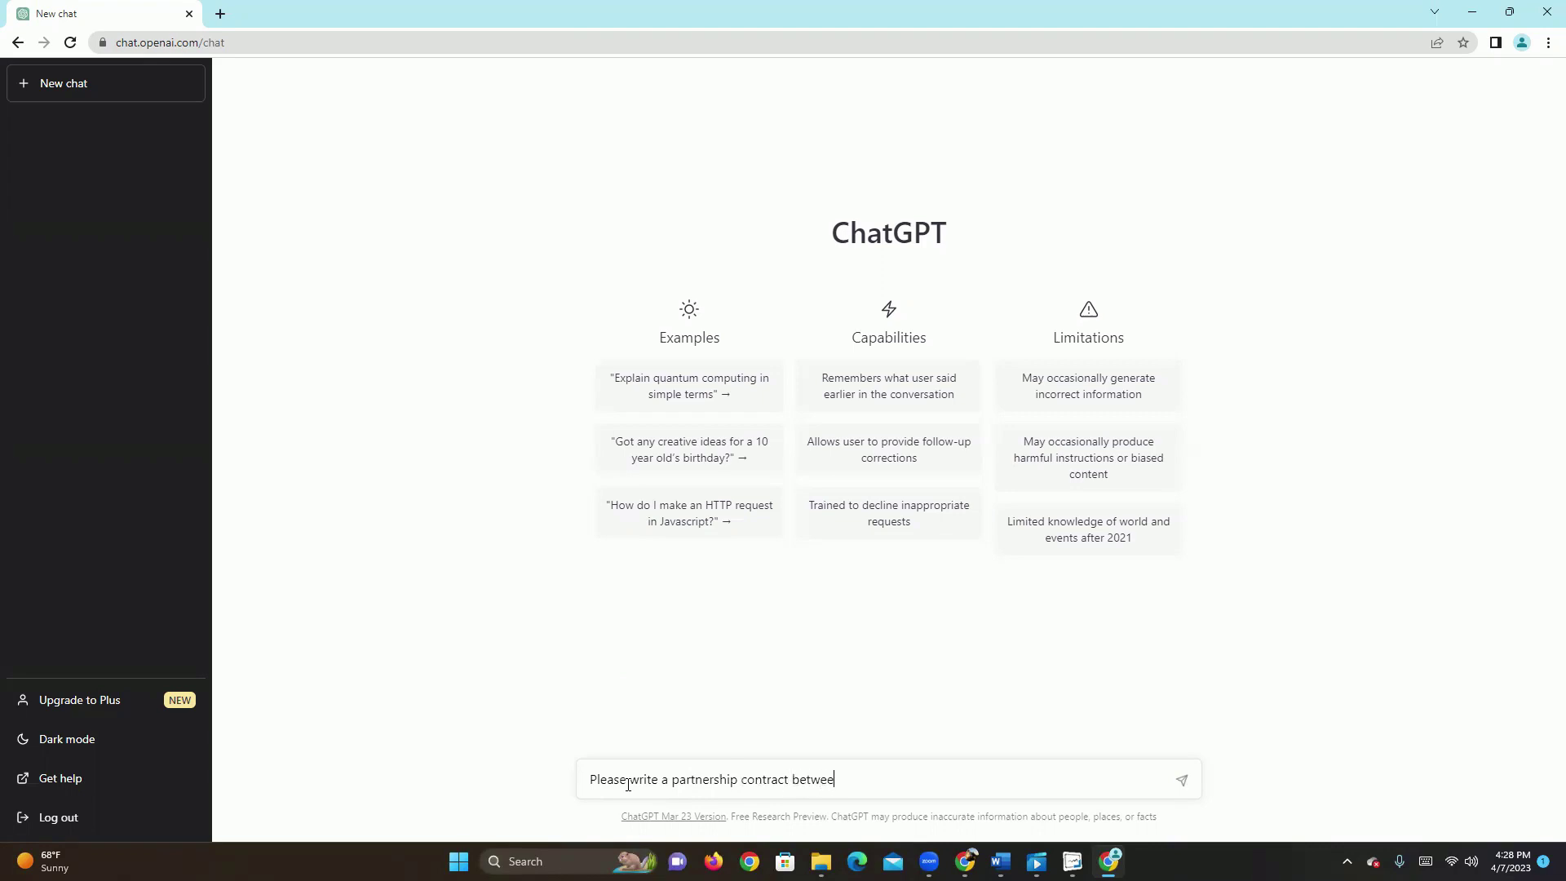
text(n two i)
text(ndi)
text(viduals )
text( with )
text(50, )
text(50)
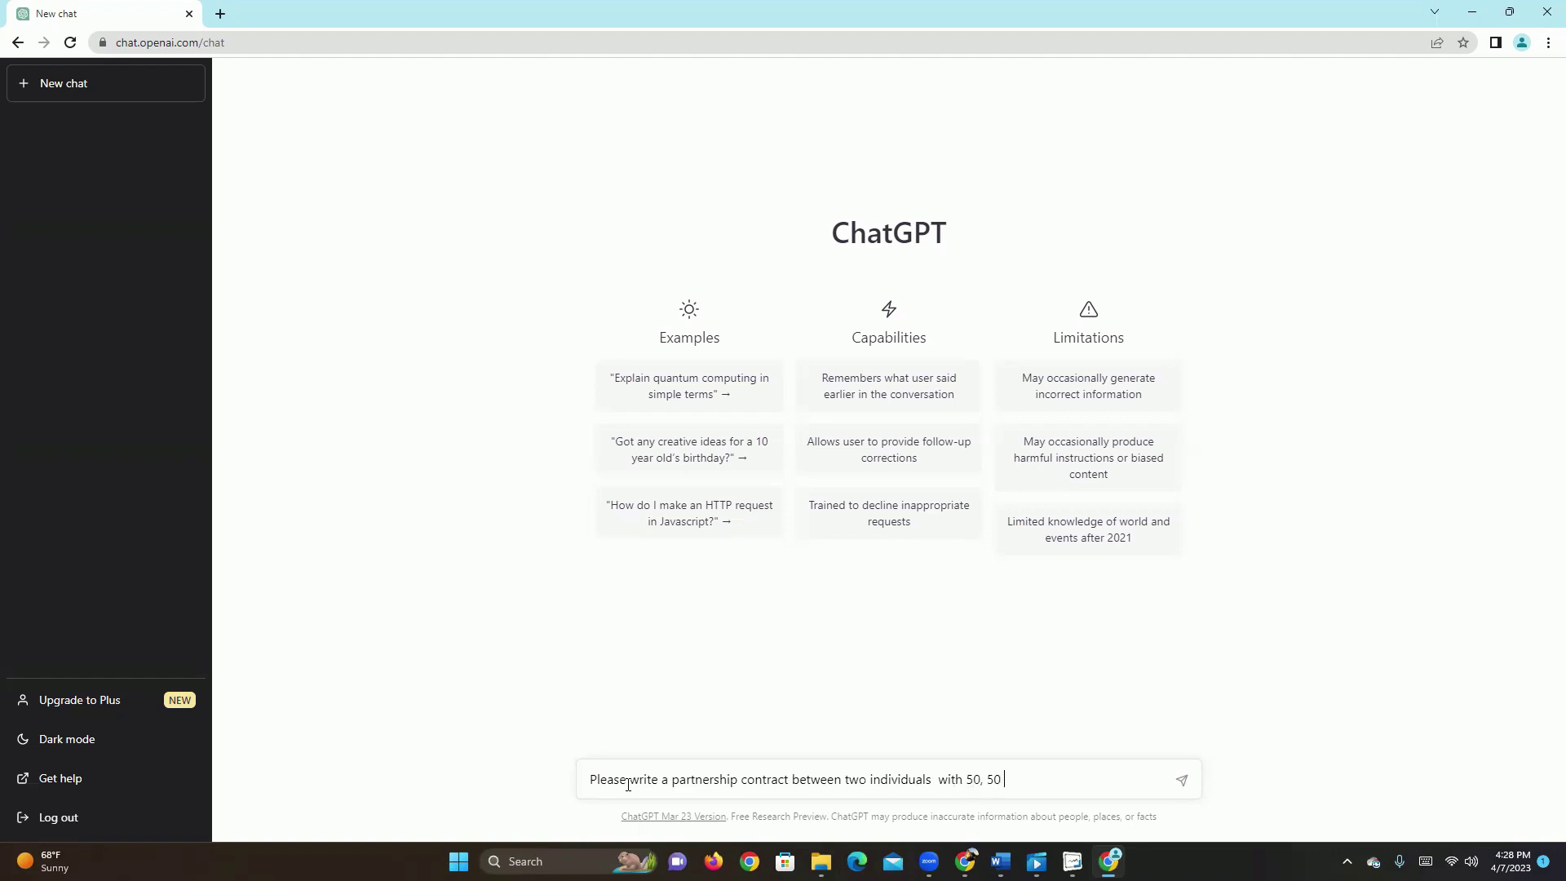
text( ownershi)
text(ps in)
text( an S )
text(Corp)
text(oration)
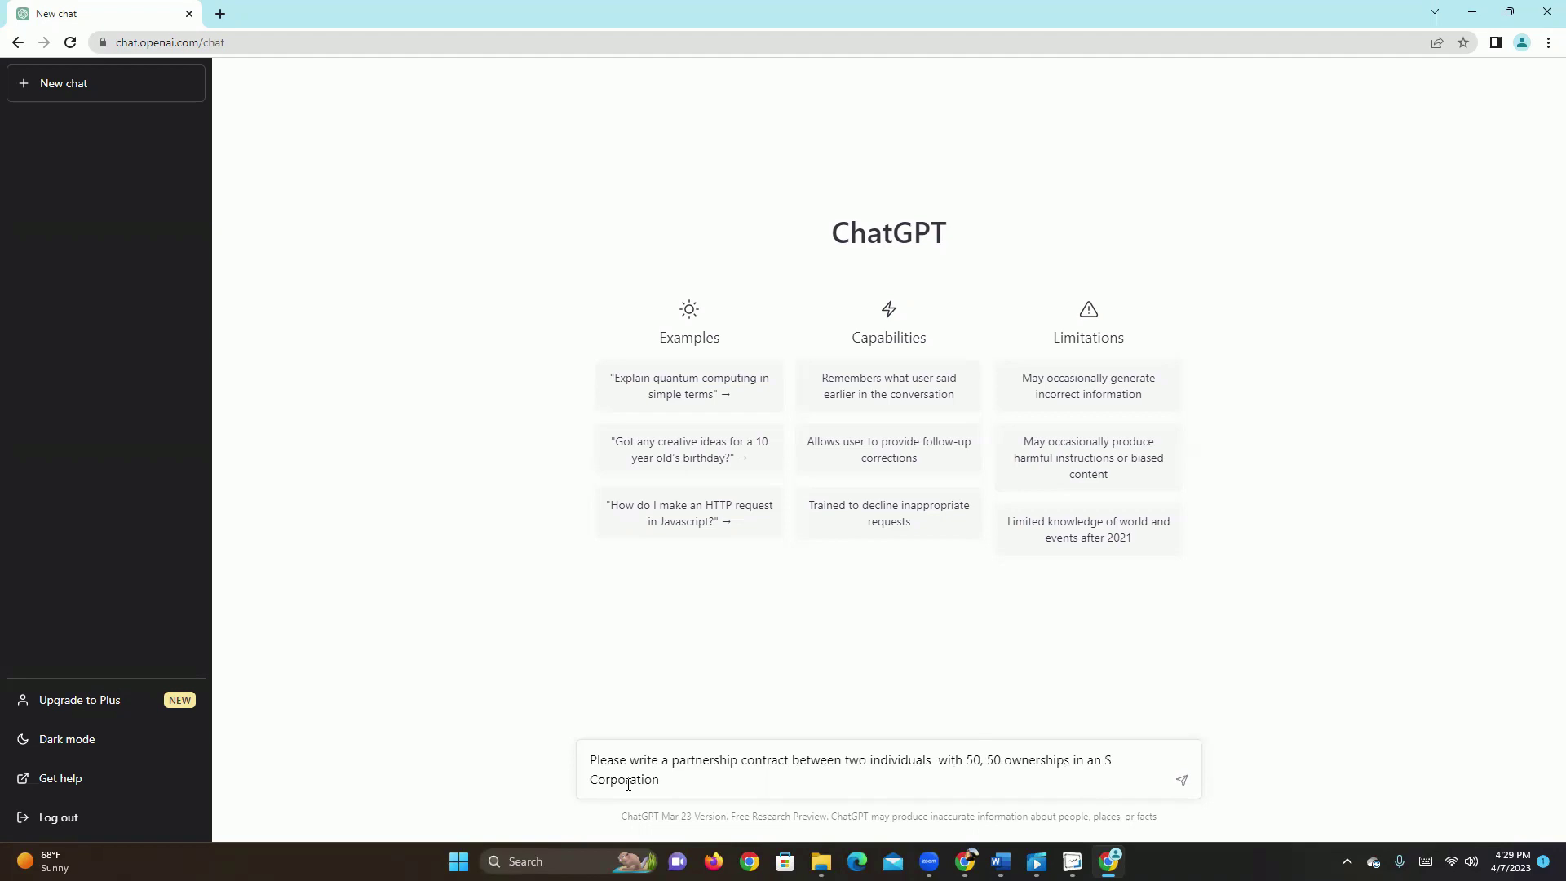
text( in an inv)
text(estment firm)
text(.  )
text(Pleae)
key(BackSpace)
key(BackSpace)
key(BackSpace)
text(ease put this u)
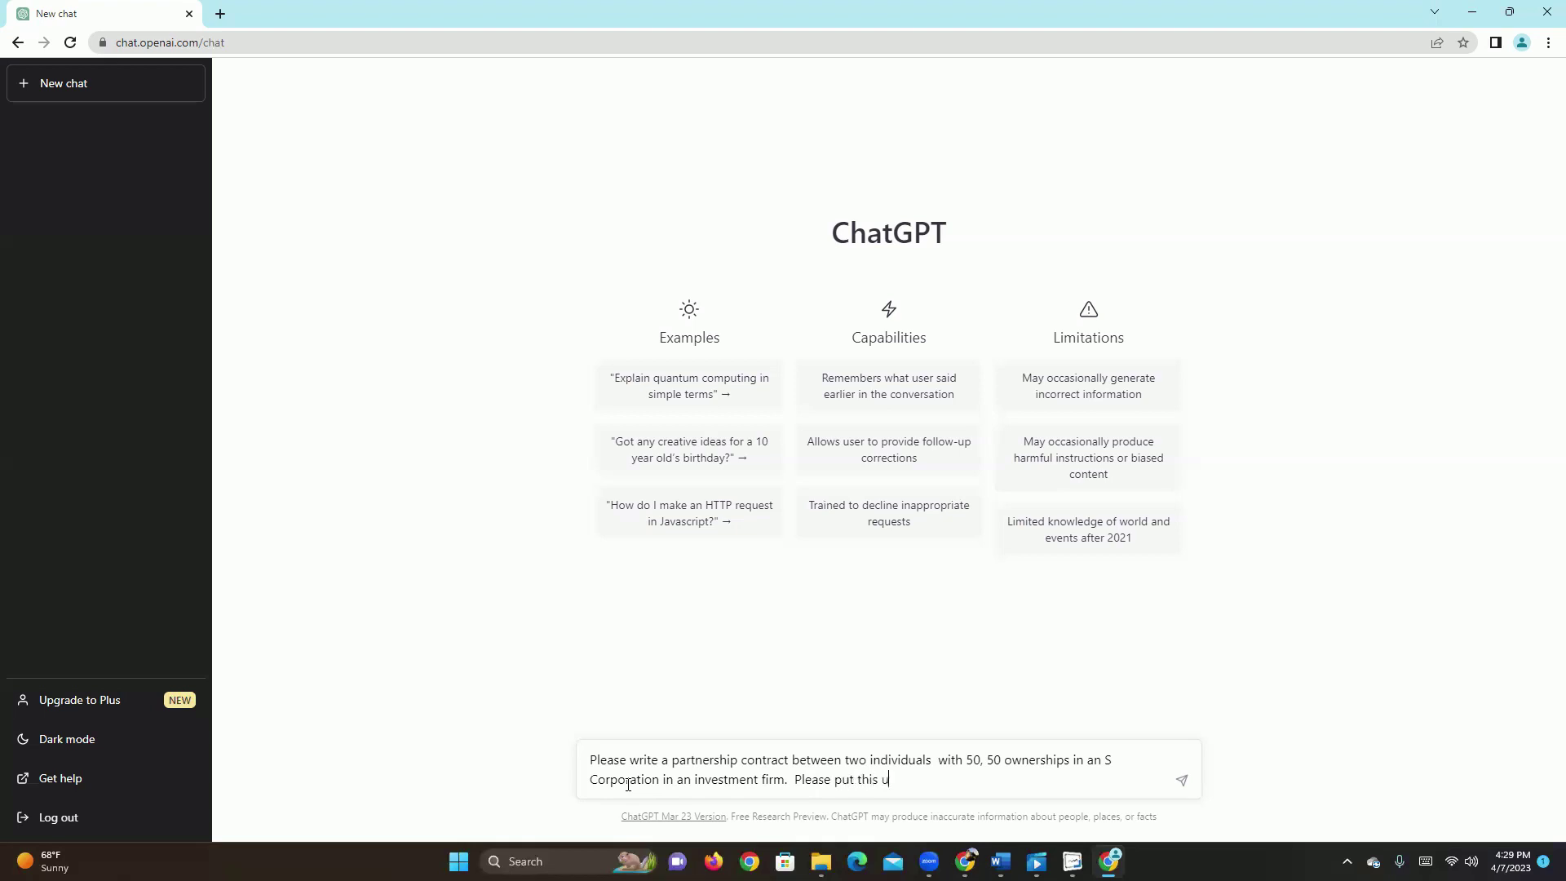
text(nde)
key(BackSpace)
key(BackSpace)
key(BackSpace)
text(ontract u)
text(ndecalif)
key(BackSpace)
key(BackSpace)
key(BackSpace)
key(BackSpace)
key(BackSpace)
text(Cal)
text(ifornia la)
text(ws)
- Send the contract request and let ChatGPT write the full eleven-clause contract
key(Return)
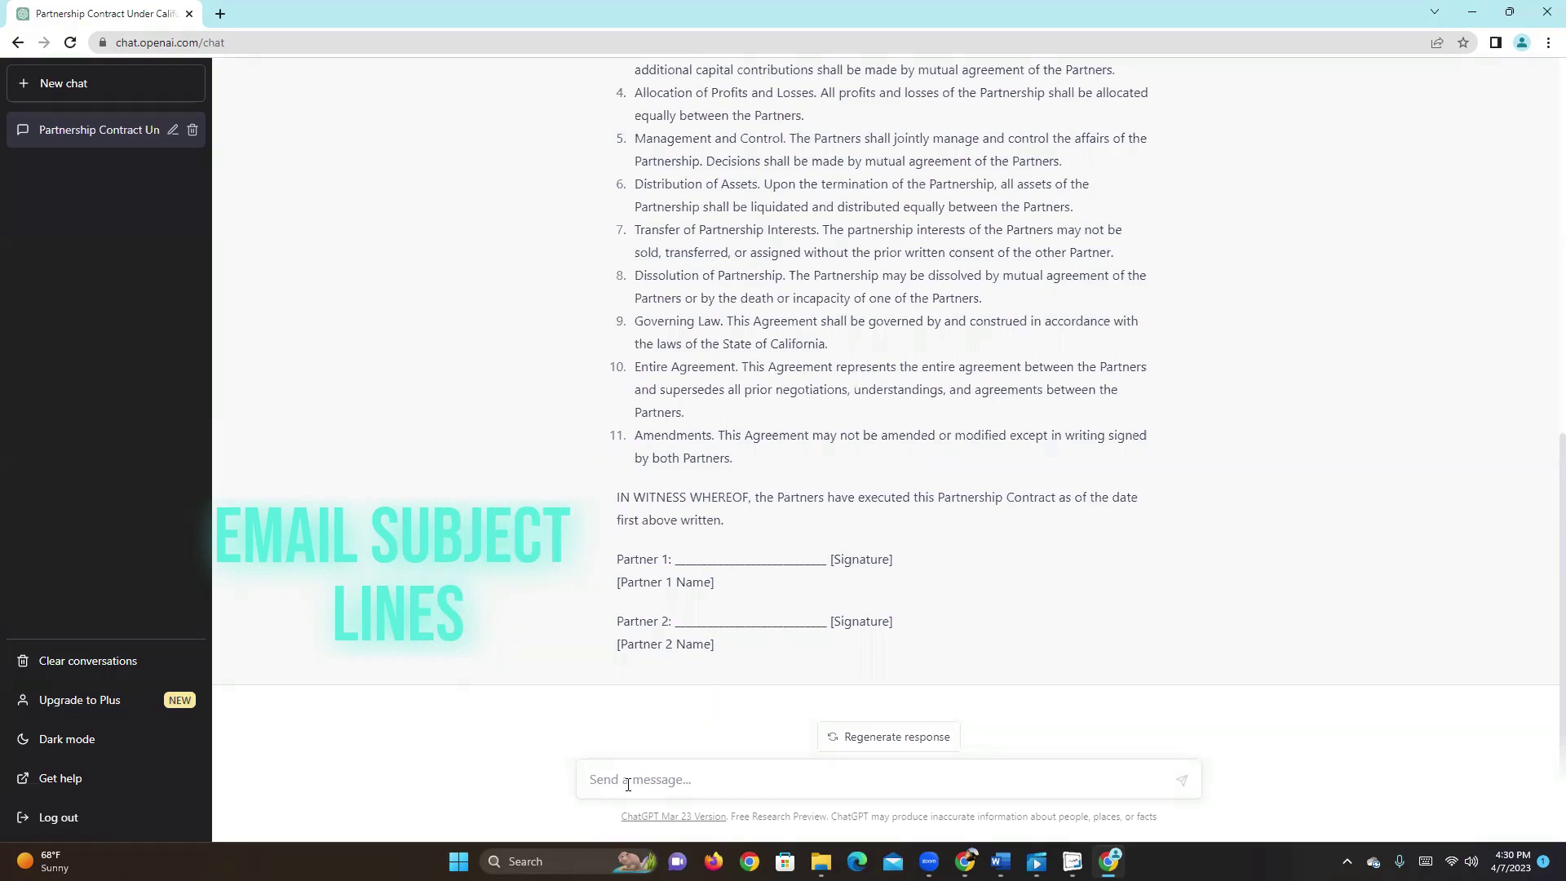
- Ask for five email subject lines for a prospective real estate sales client
text(Pleaes)
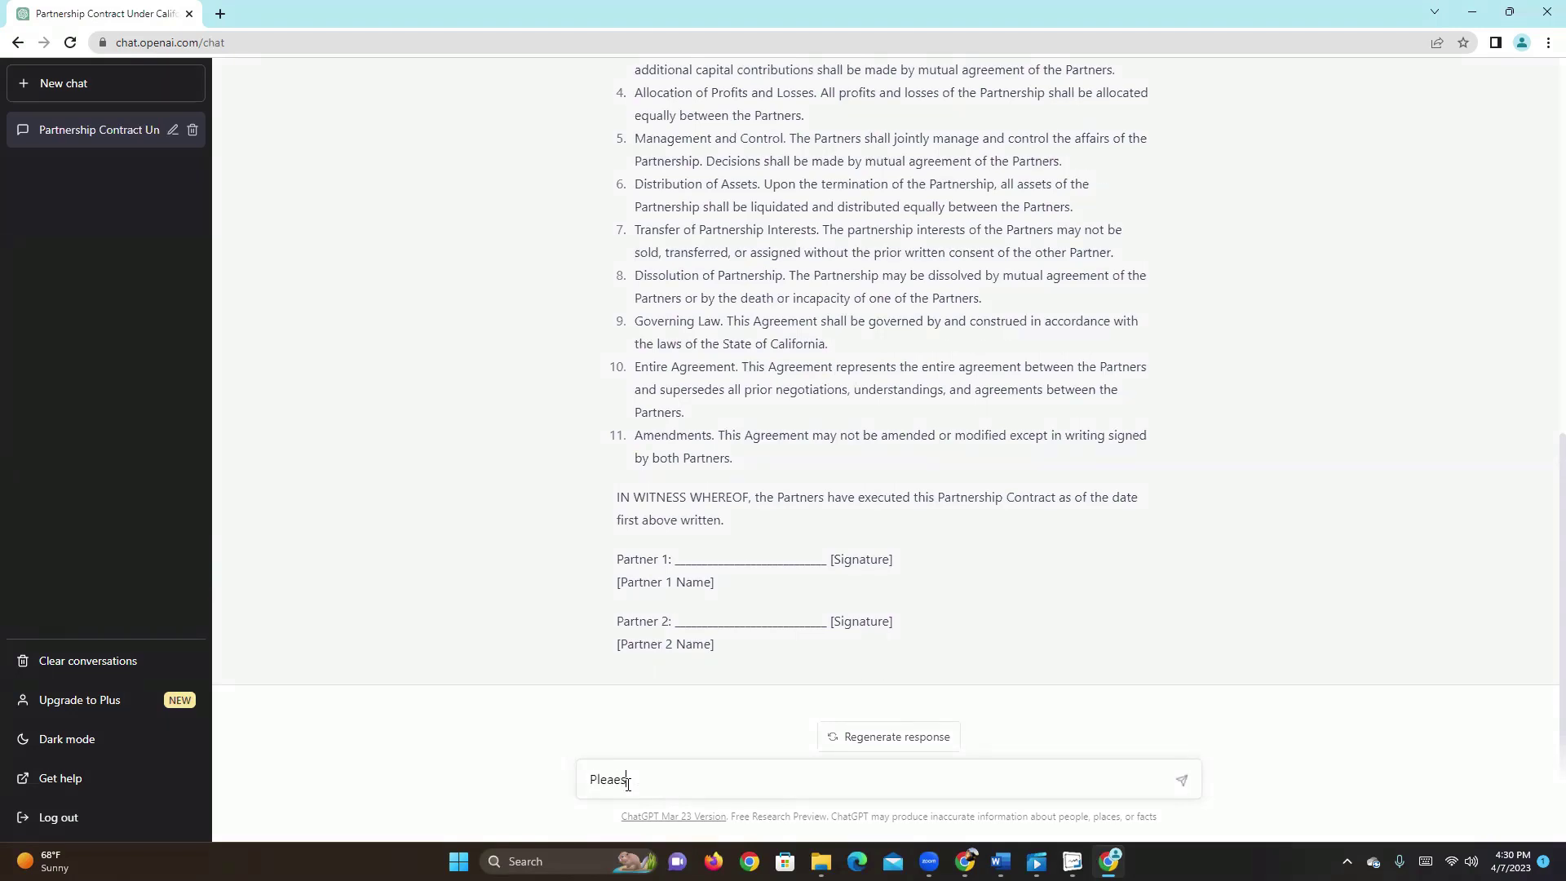
key(BackSpace)
key(BackSpace)
key(BackSpace)
key(BackSpace)
text(ease)
text( g)
text(e)
key(BackSpace)
key(BackSpace)
key(BackSpace)
text(s)
text(uggest)
text( 5 email )
text(sub)
text(ject lines)
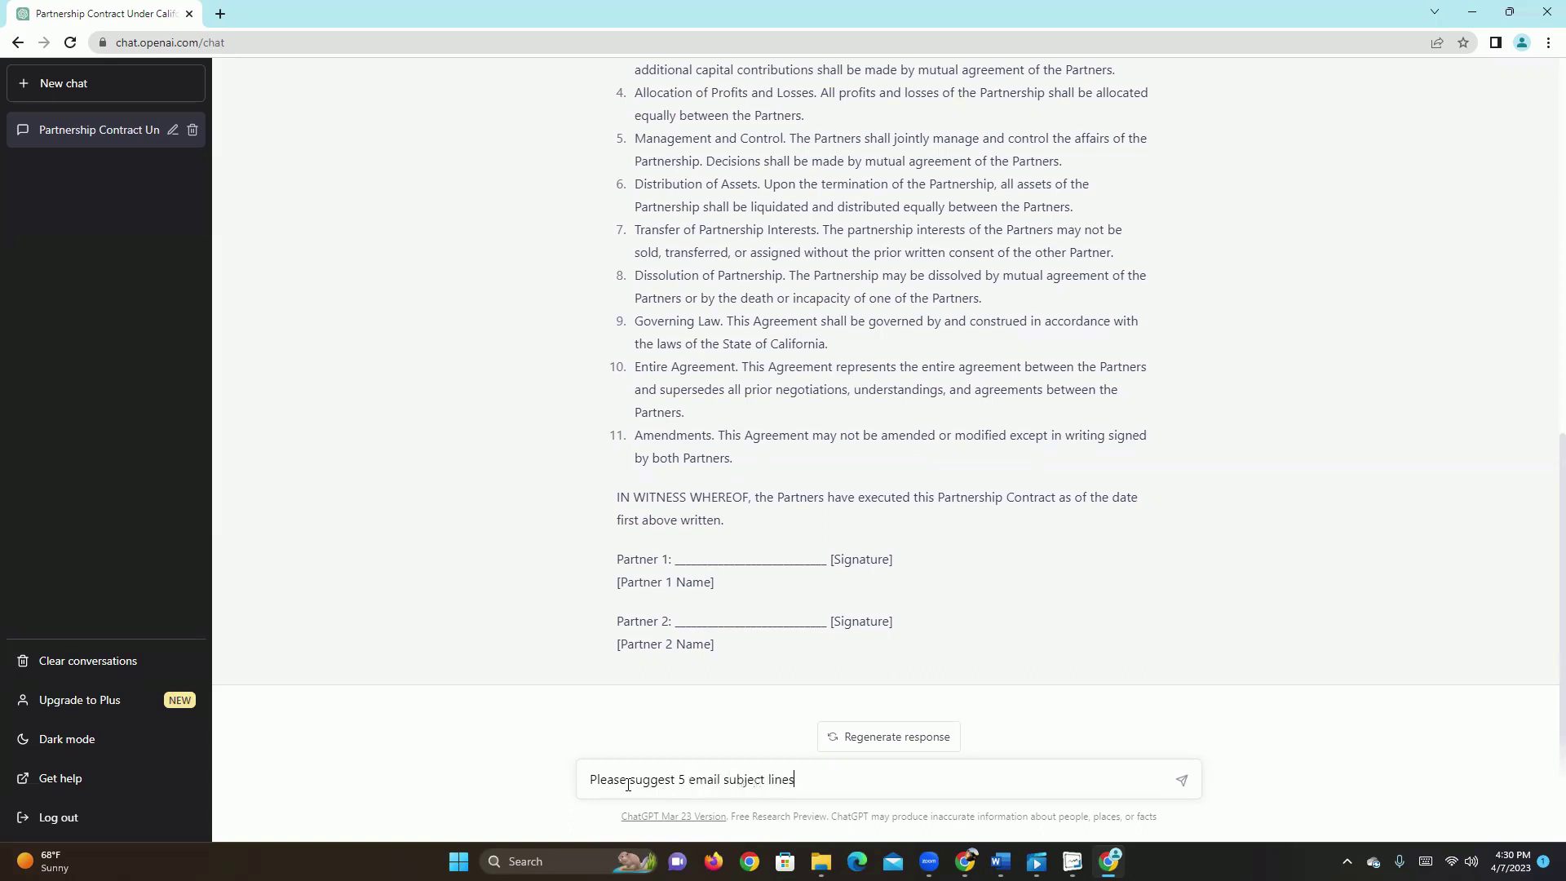
text( for a)
text( p)
text(rospective)
text( sales cl)
text(ient in )
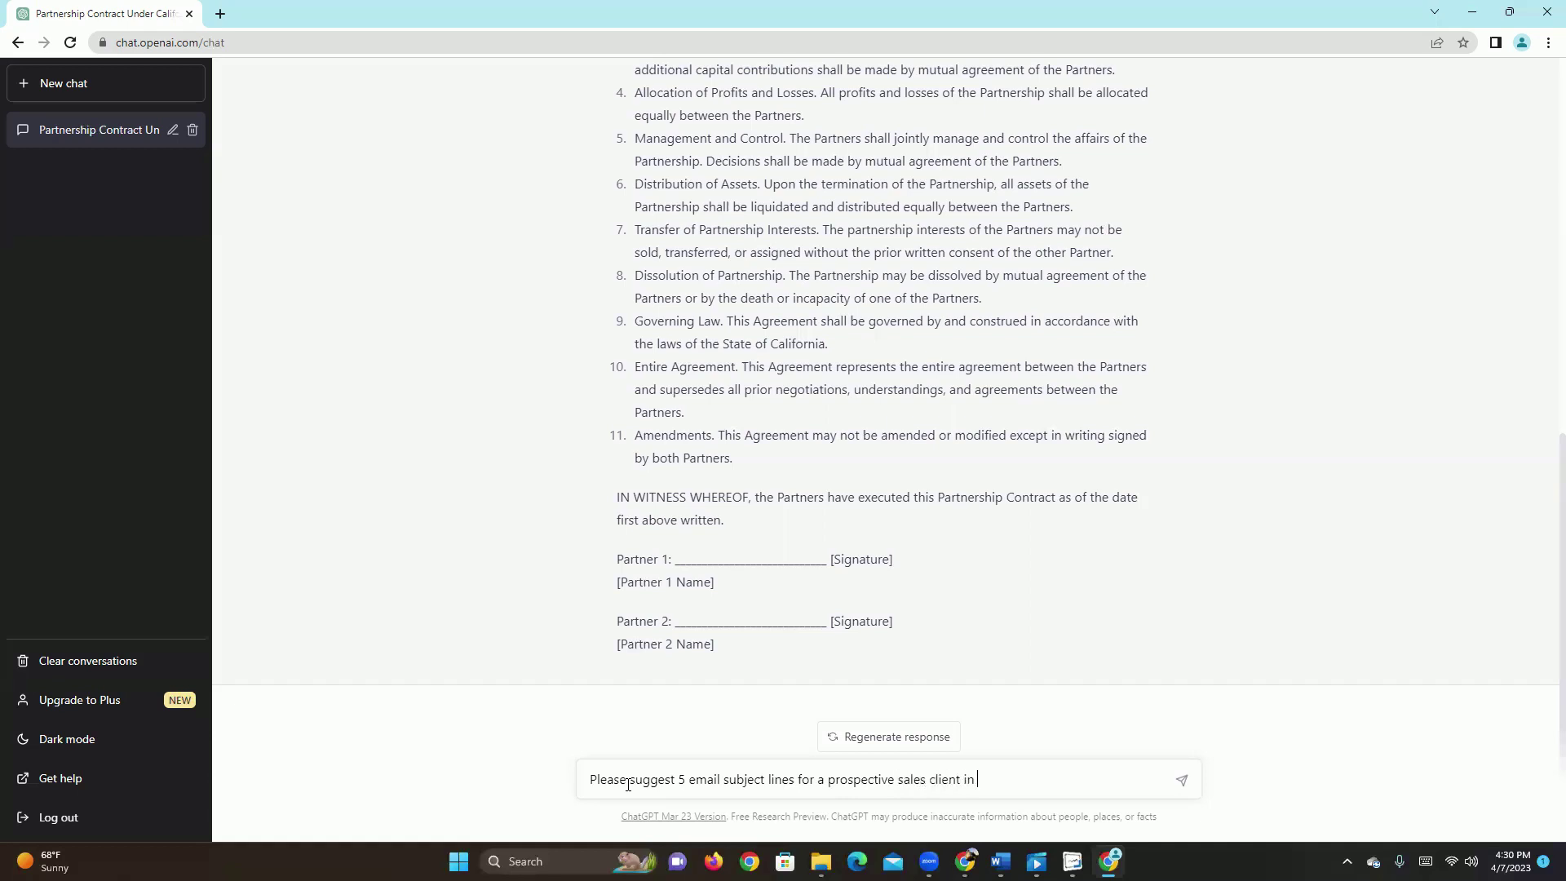
text(real )
text(estate)
key(Return)
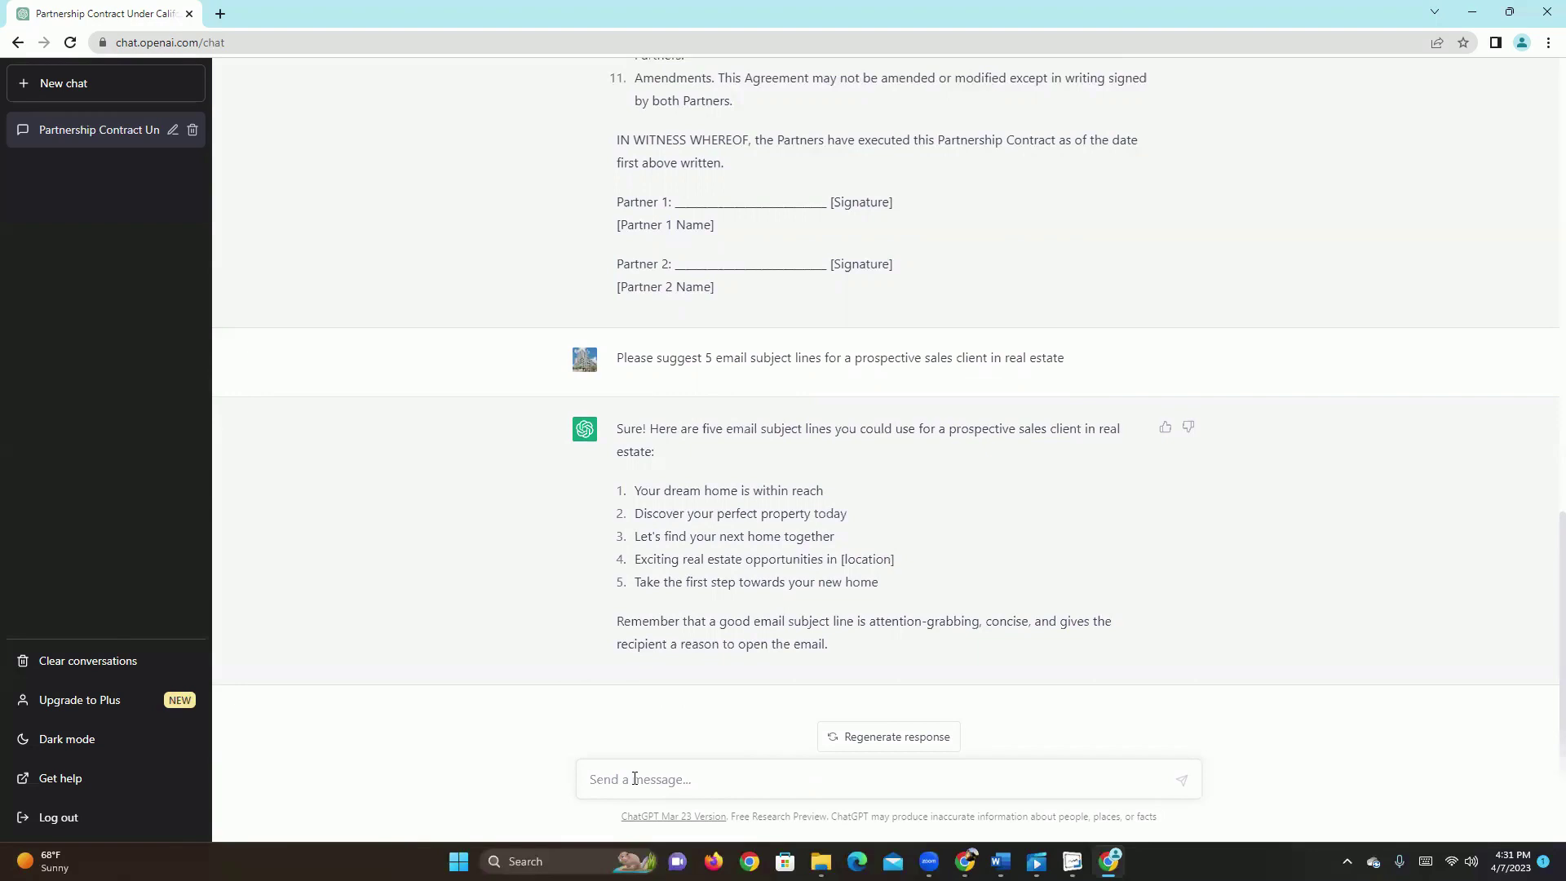
- Ask ChatGPT to tailor the subject lines to Southern California and make them very clickable
text(Please )
text(Cust)
text(omize)
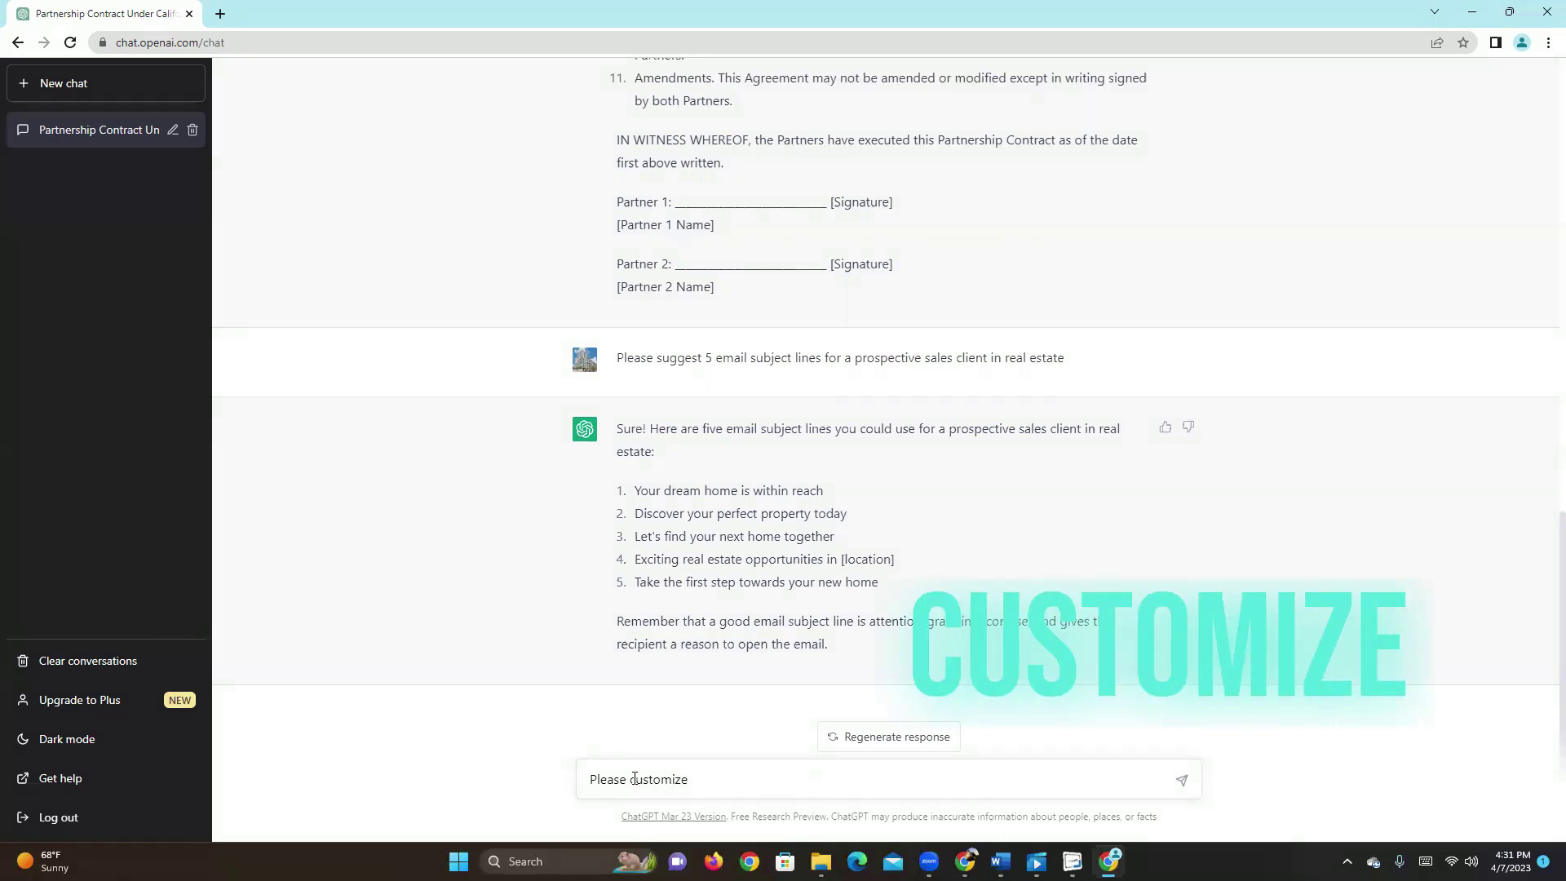
text( it to )
text(Southern)
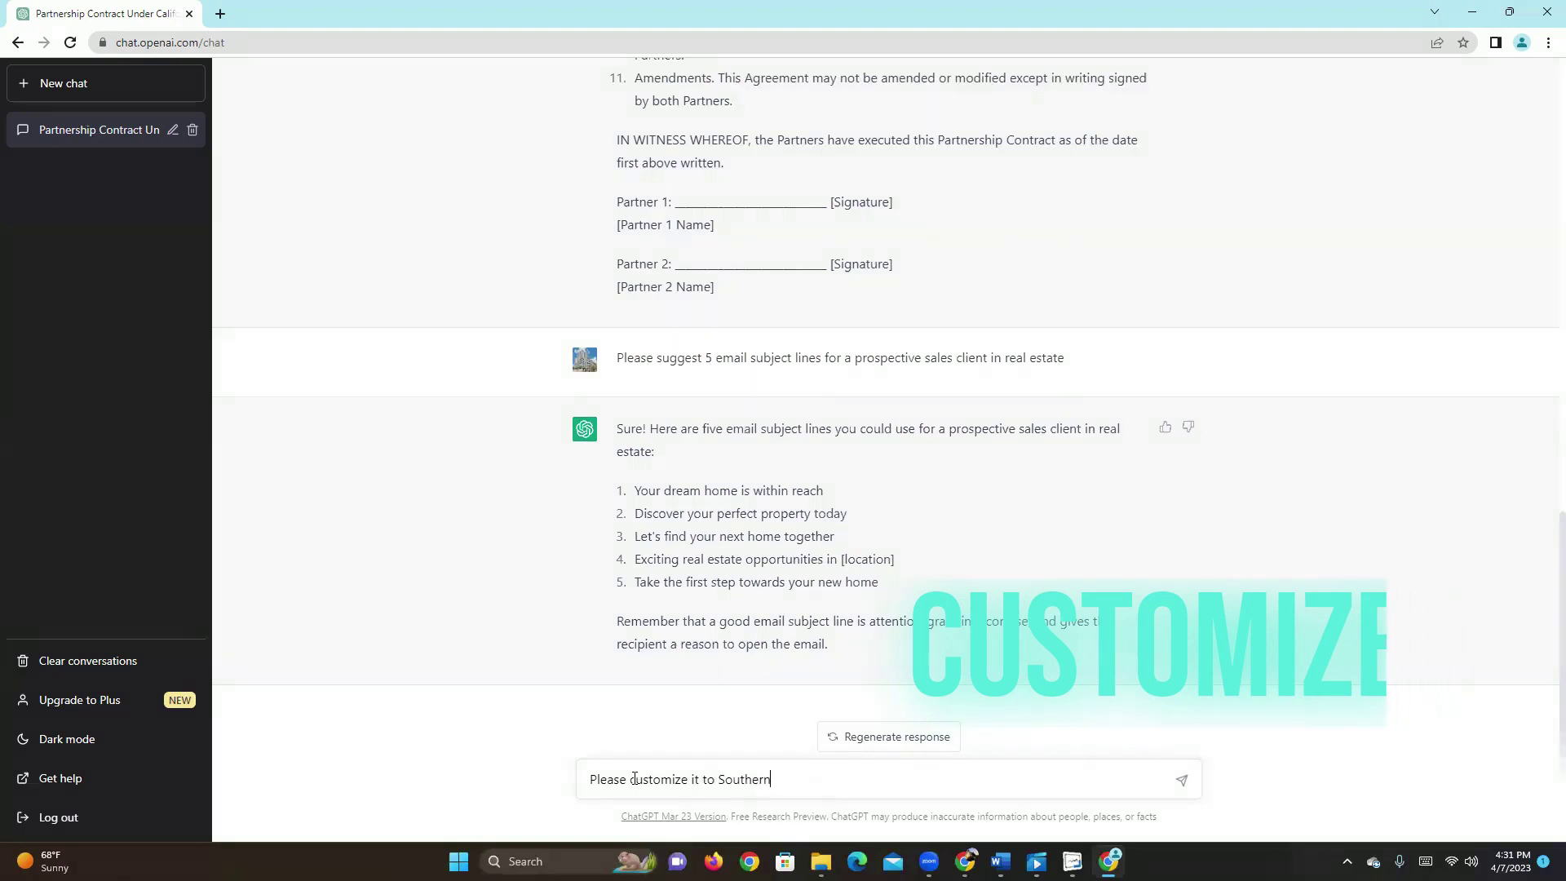
text( California )
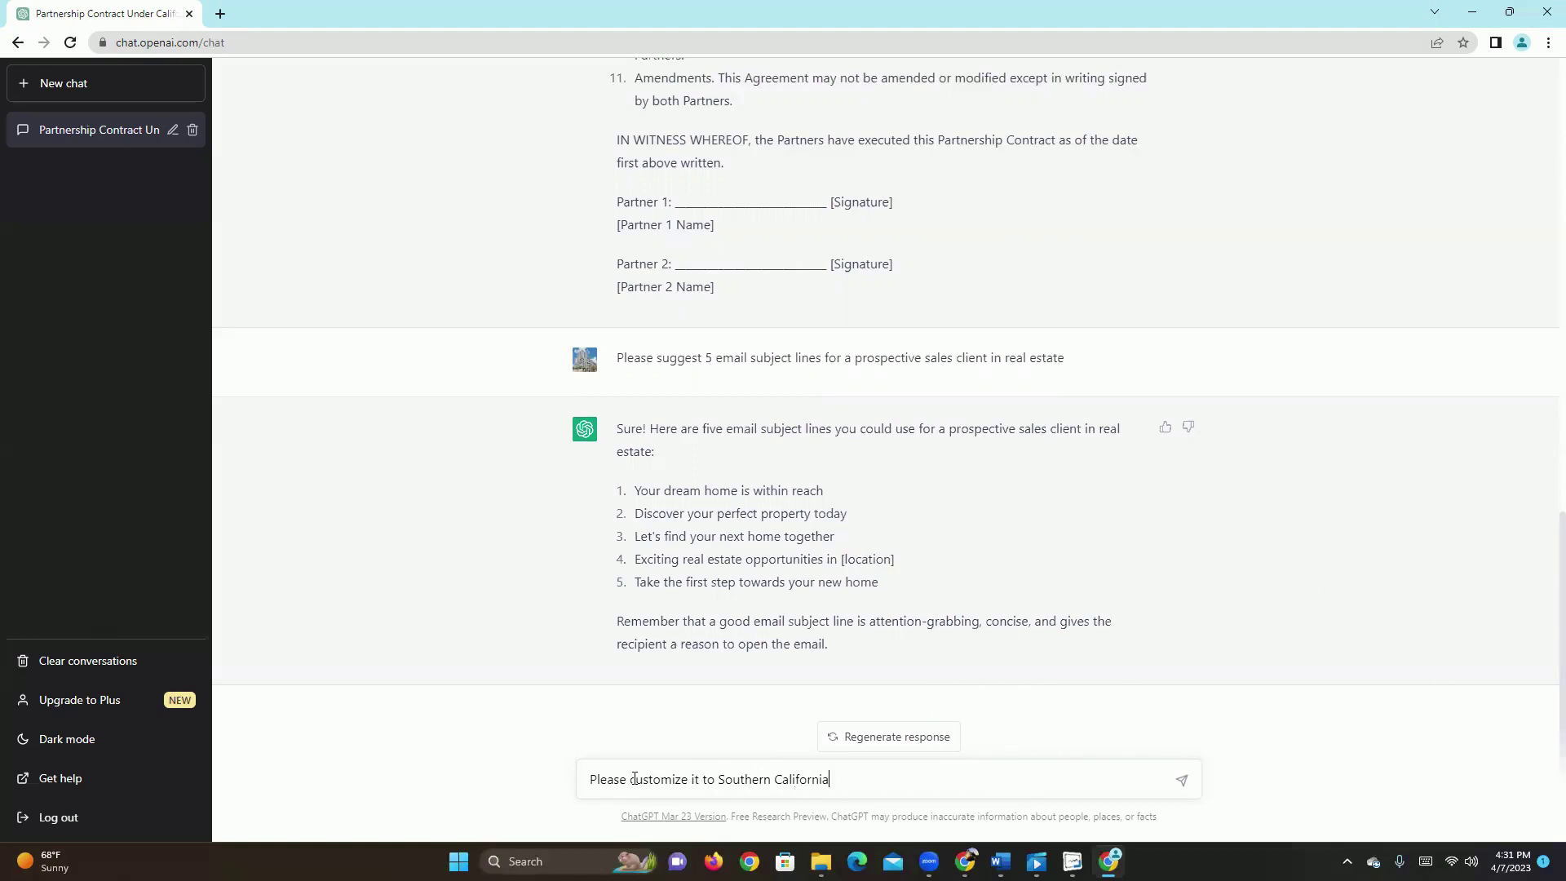
text(an)
text(d make i)
text(t very Cli)
text(ckable)
key(Return)
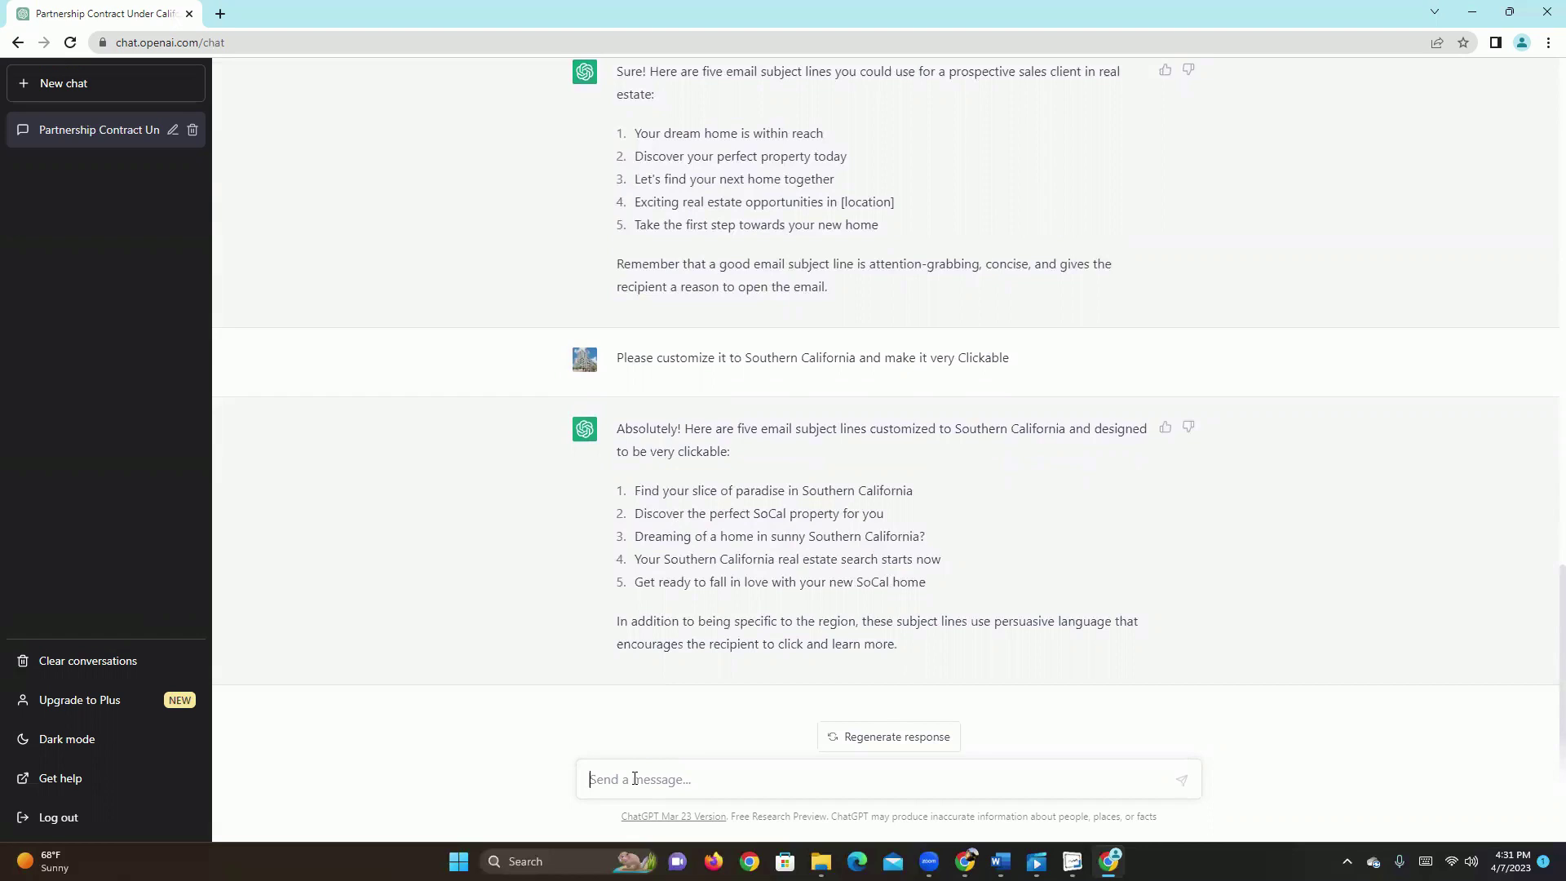
- Regenerate the reply to get a second set of Southern California subject lines
click(888, 738)
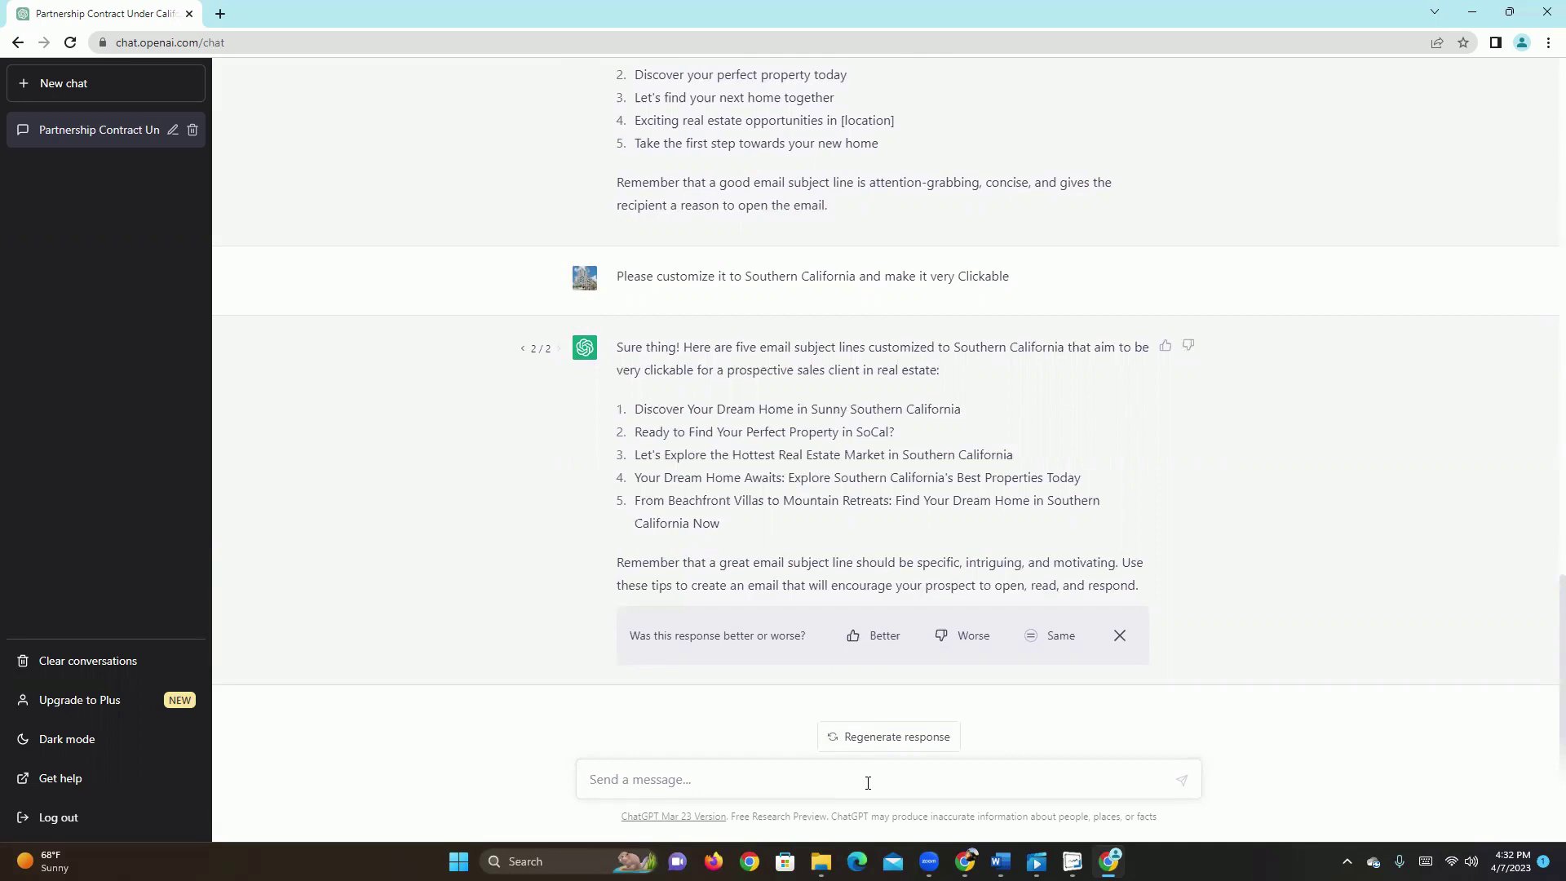
- Draft a prompt for five algorithm-friendly YouTube titles on best ways to make money online
text(Please )
text(suggest )
text(5 )
text(algor)
text(ithm-)
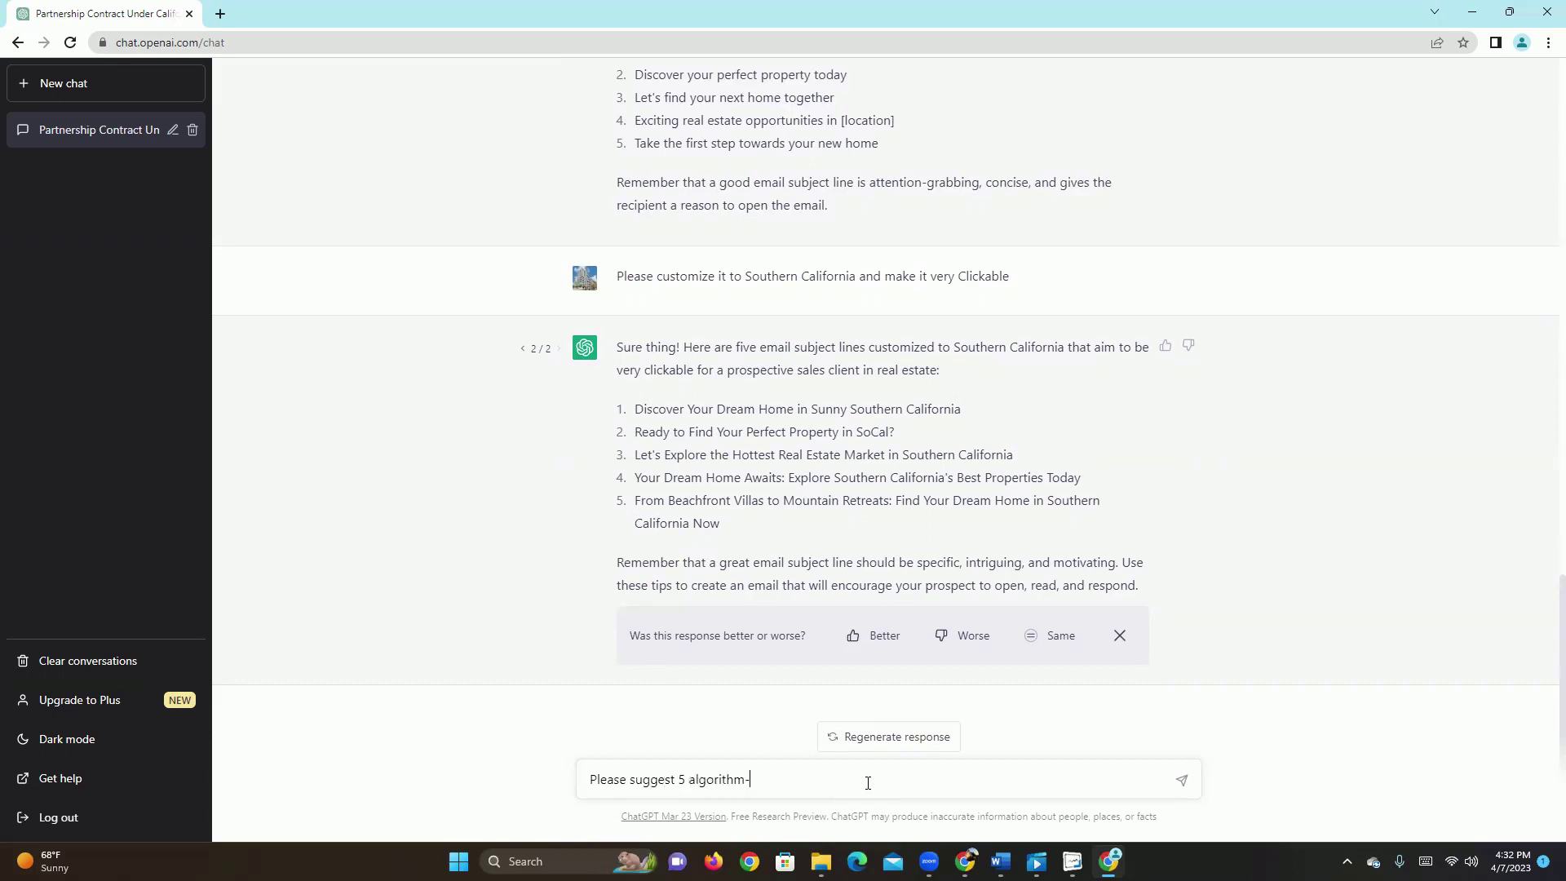
text(friendly )
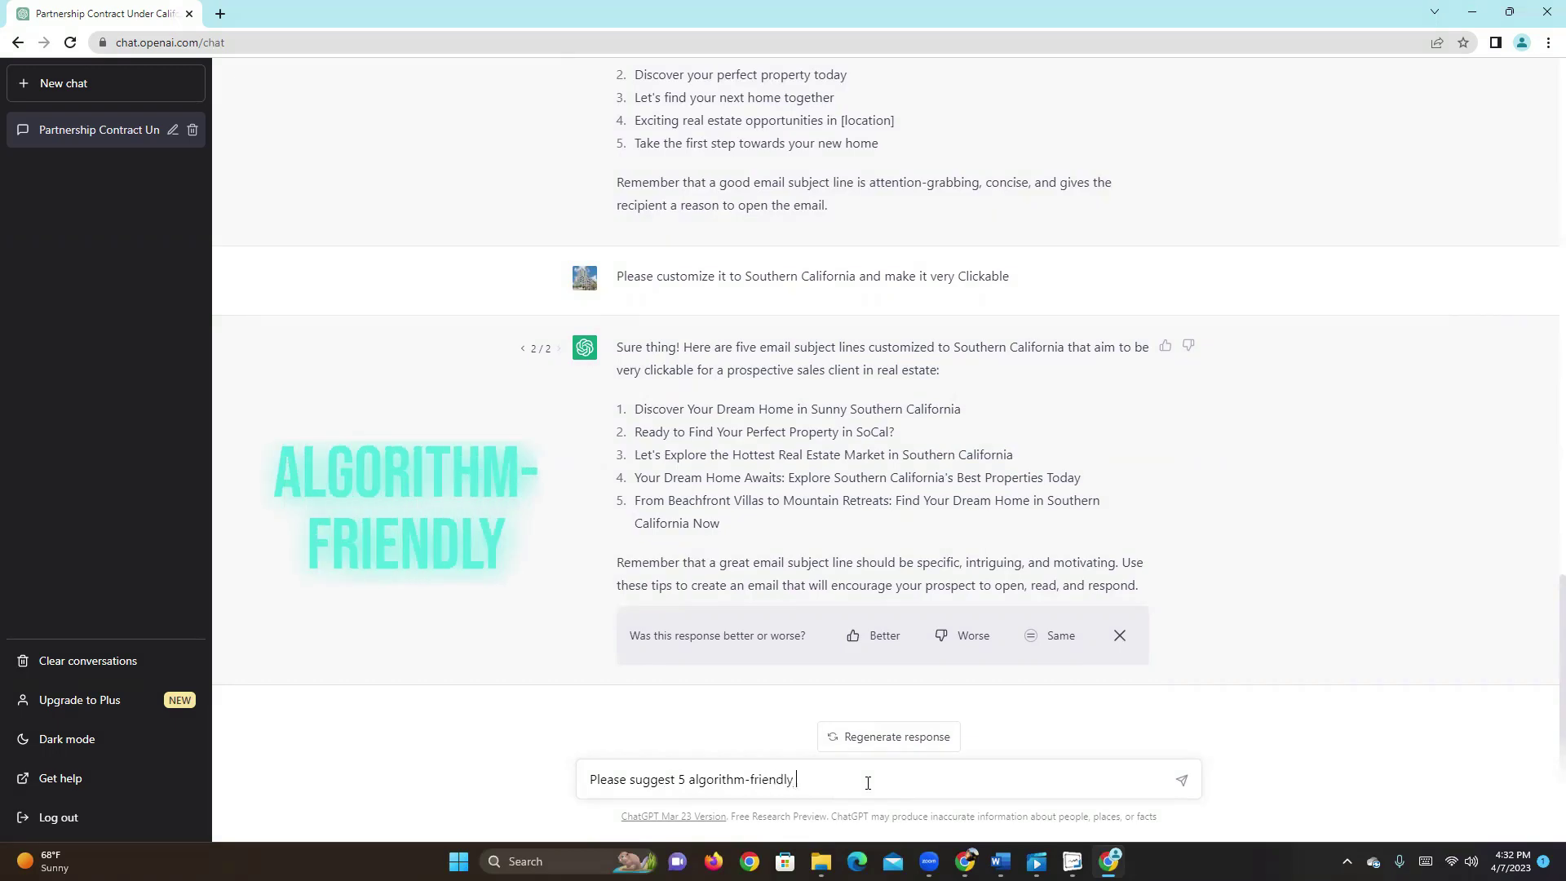
text(titl)
text(es for)
text( YoutTube)
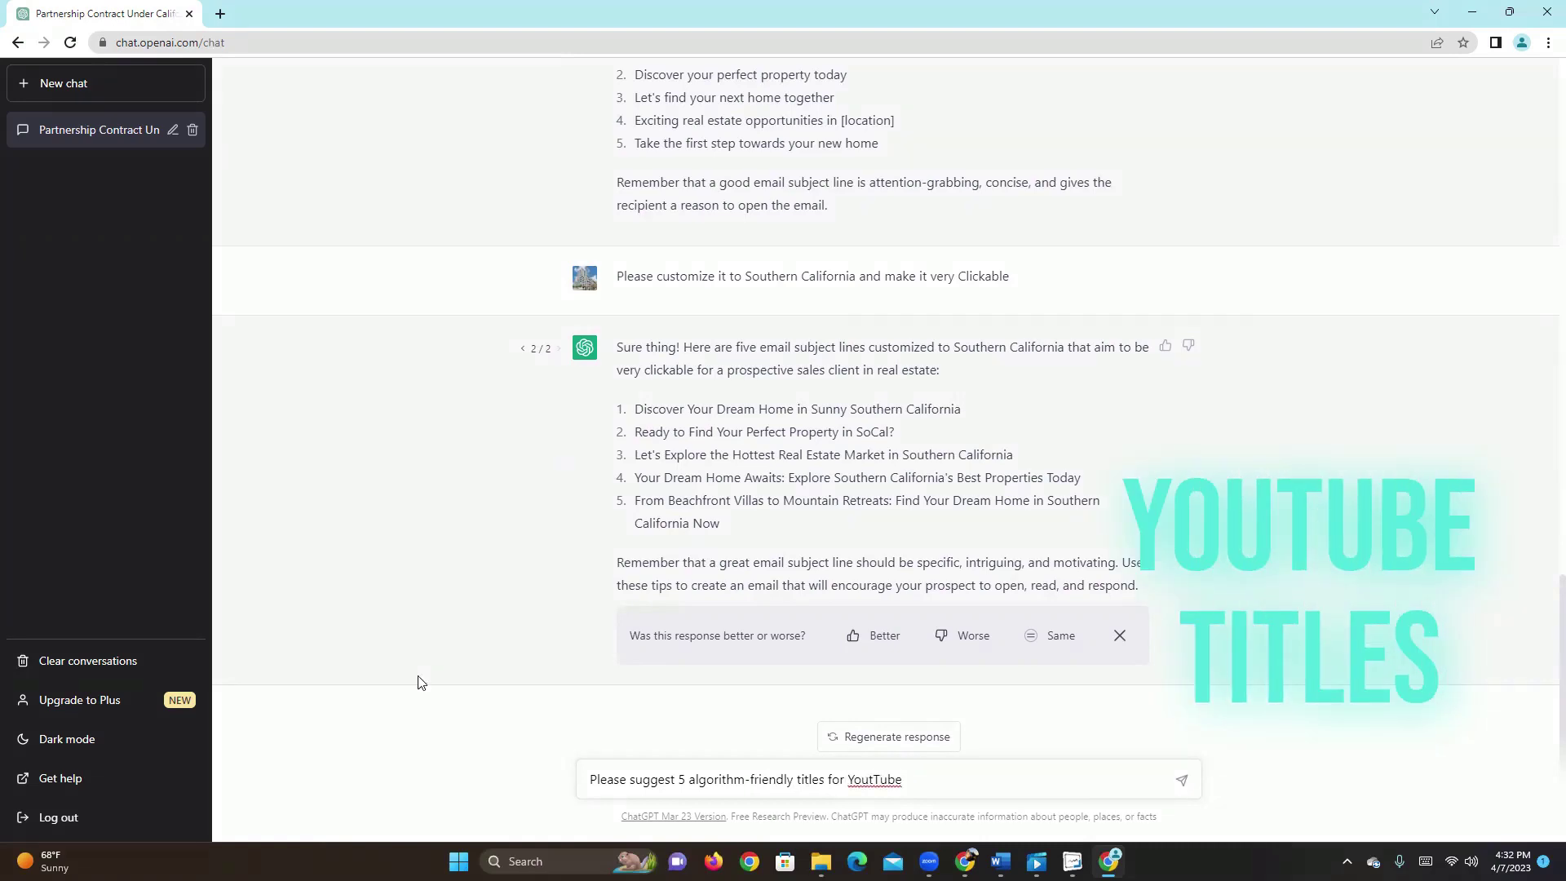
key(BackSpace)
key(BackSpace)
key(BackSpace)
text(ube )
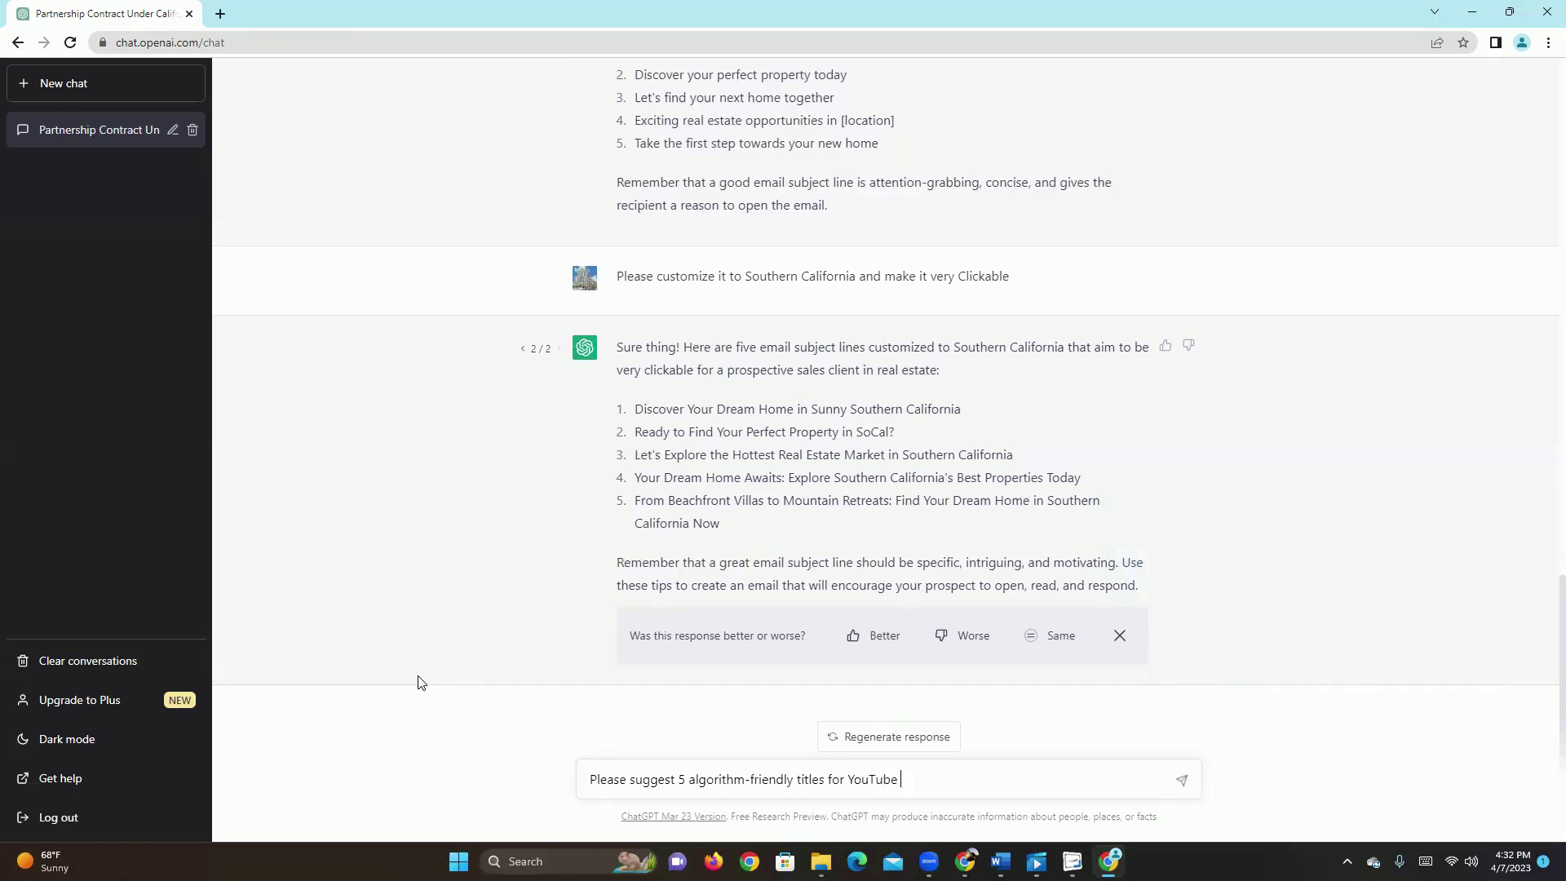
text(on )
text(best wa)
text(ys to make mo)
text(ney online.)
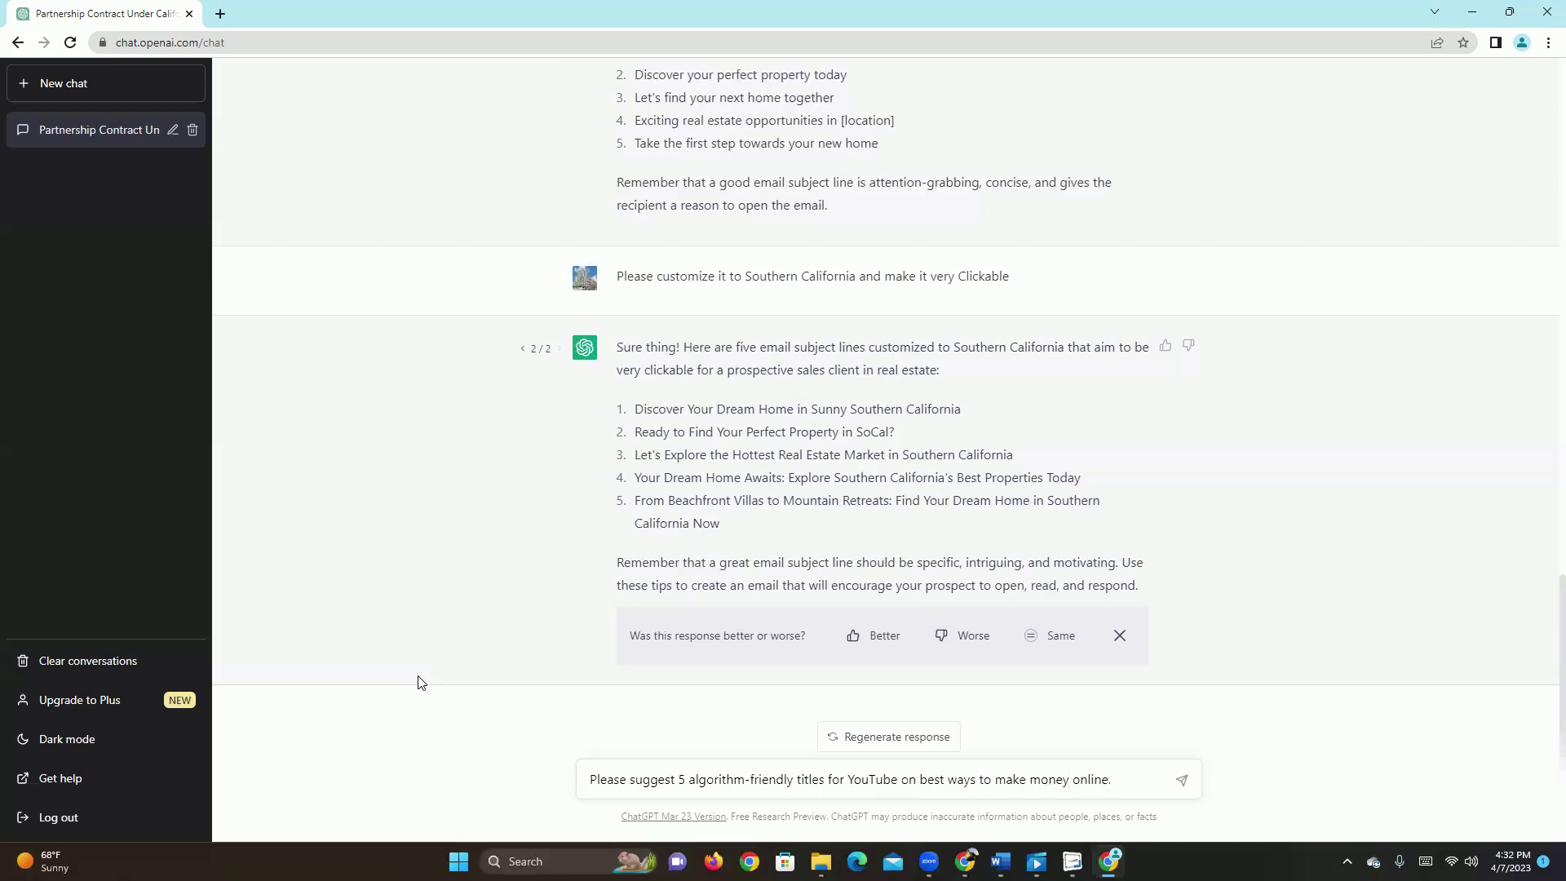
- Send the YouTube titles prompt and get five money-online title ideas
key(Return)
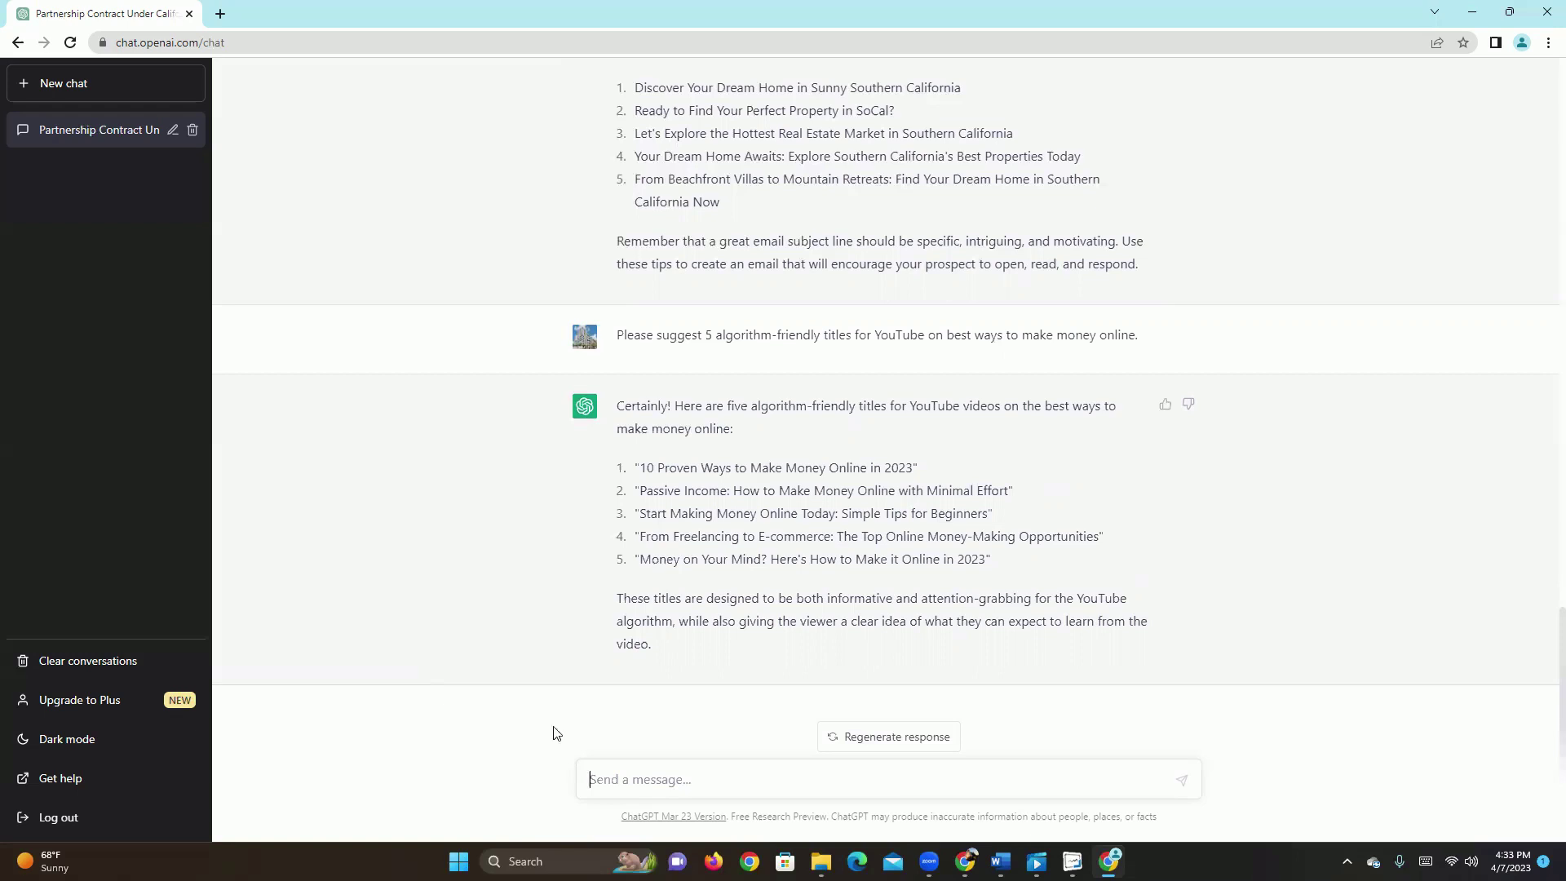
- Regenerate the YouTube titles reply for an alternative list of five titles
click(905, 737)
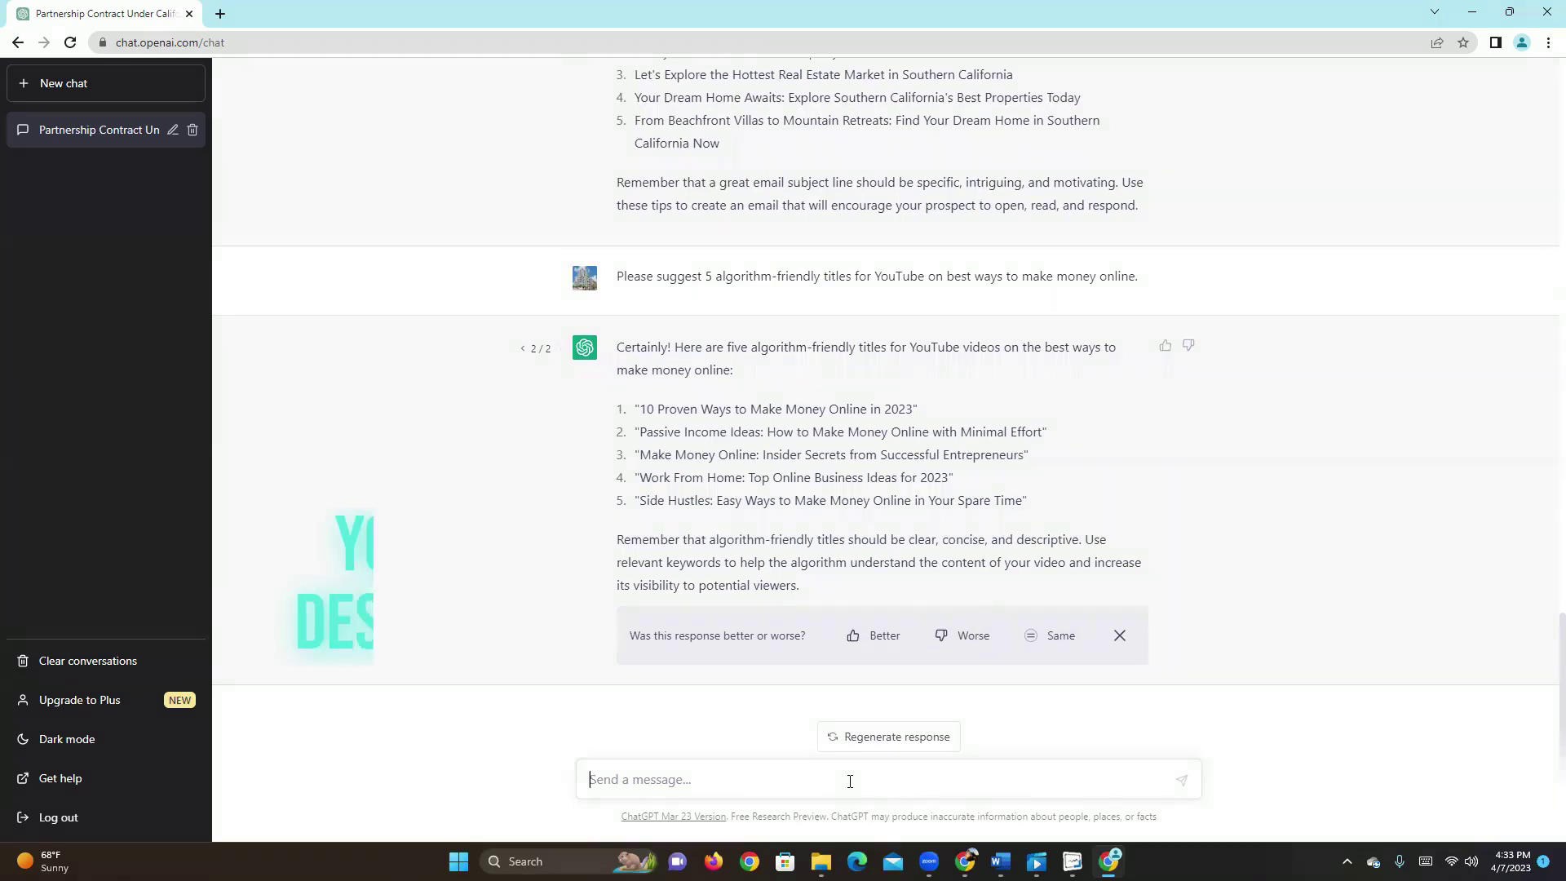
- Request an algorithm-friendly YouTube description on the best ways to make money online
text(Pl)
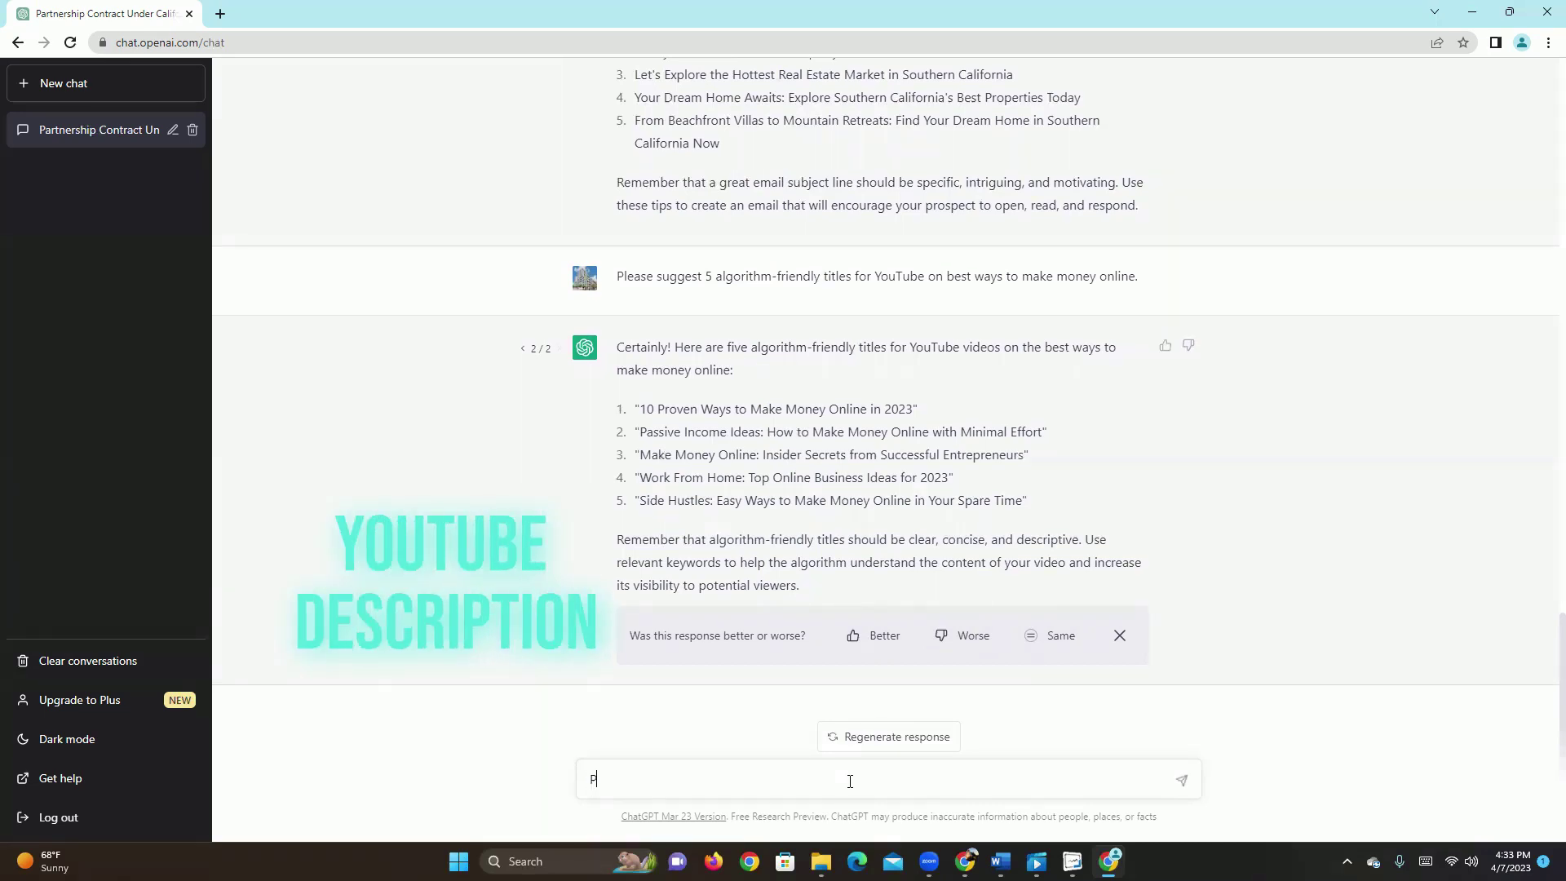
text(ease )
text(write)
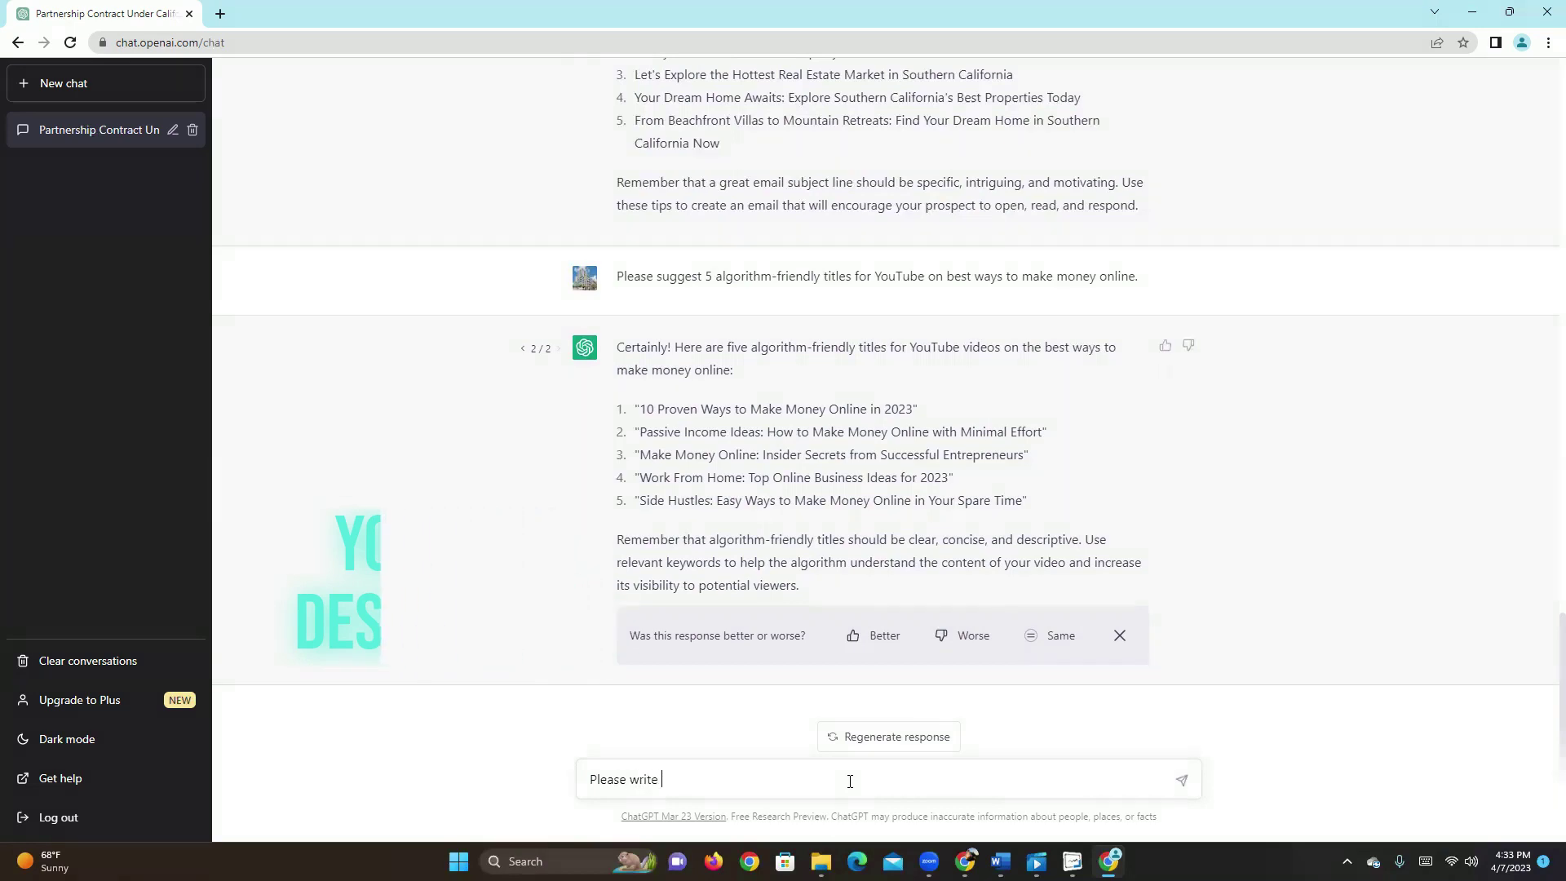
text( an alog)
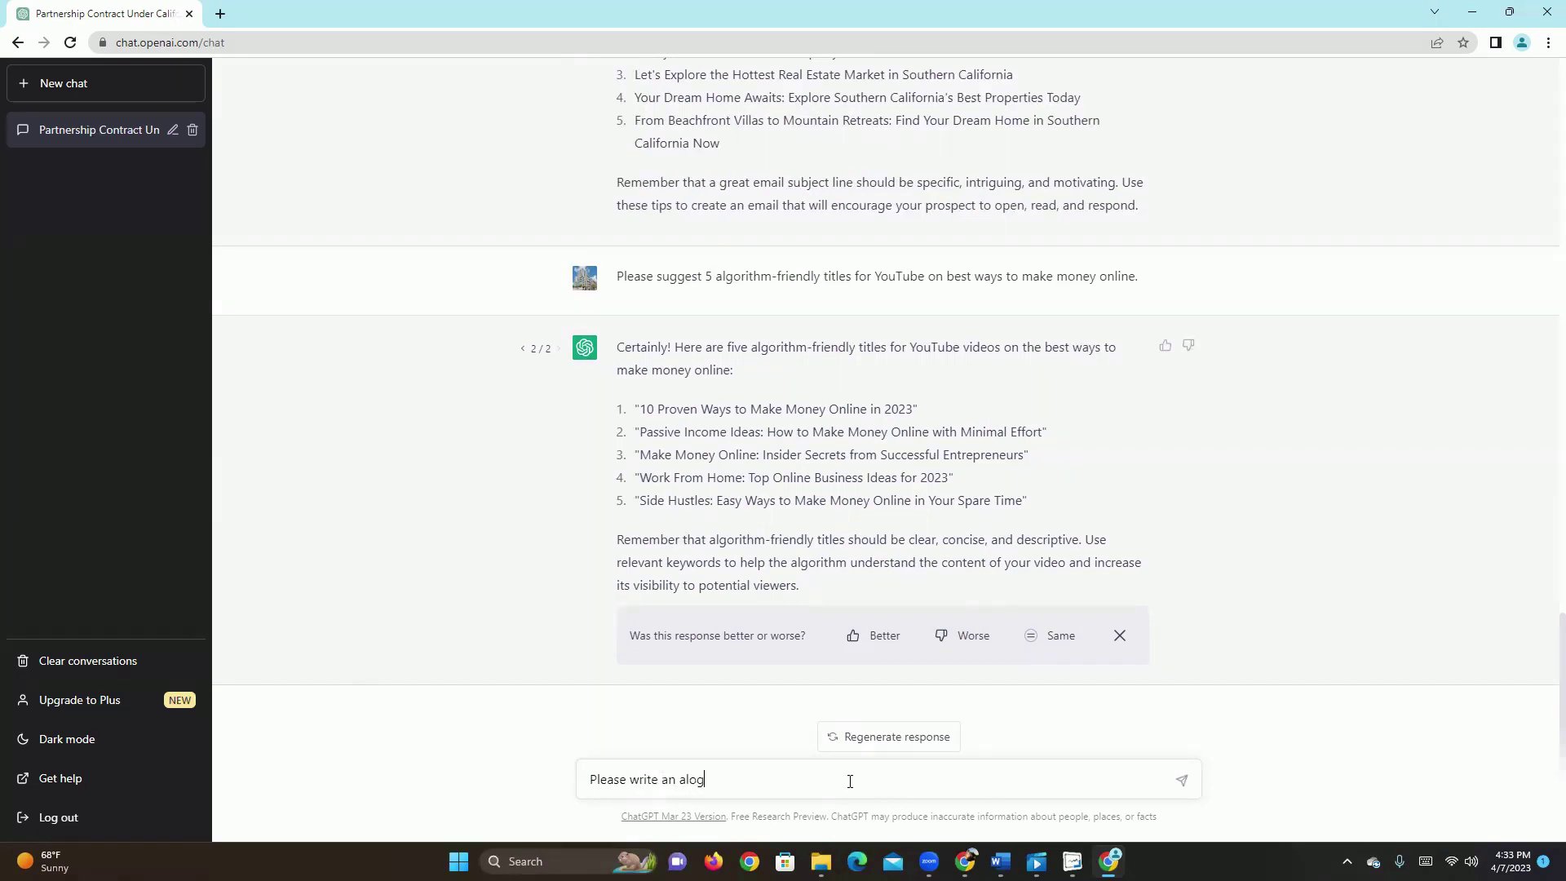
text(r)
text(ithm)
key(BackSpace)
key(BackSpace)
key(BackSpace)
key(BackSpace)
key(BackSpace)
text(gori)
text(thm )
text(-fir)
key(BackSpace)
key(BackSpace)
text(riendly )
text(d)
text(escription)
text( for )
text(Youtube )
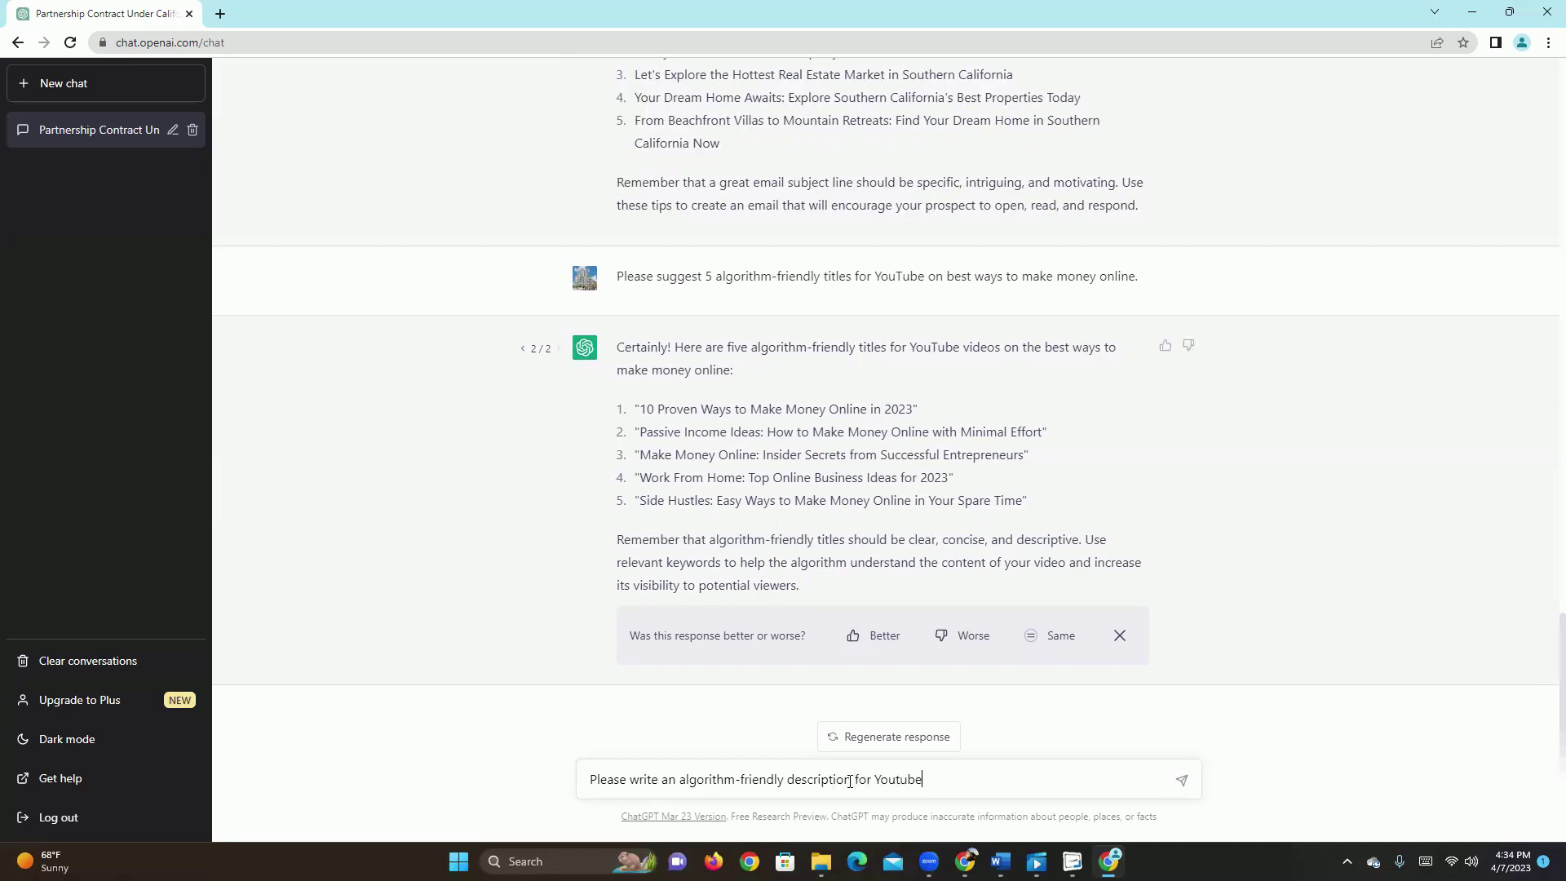
text(on )
text(best )
text(wa)
text(ys to ma)
text(ke money onl)
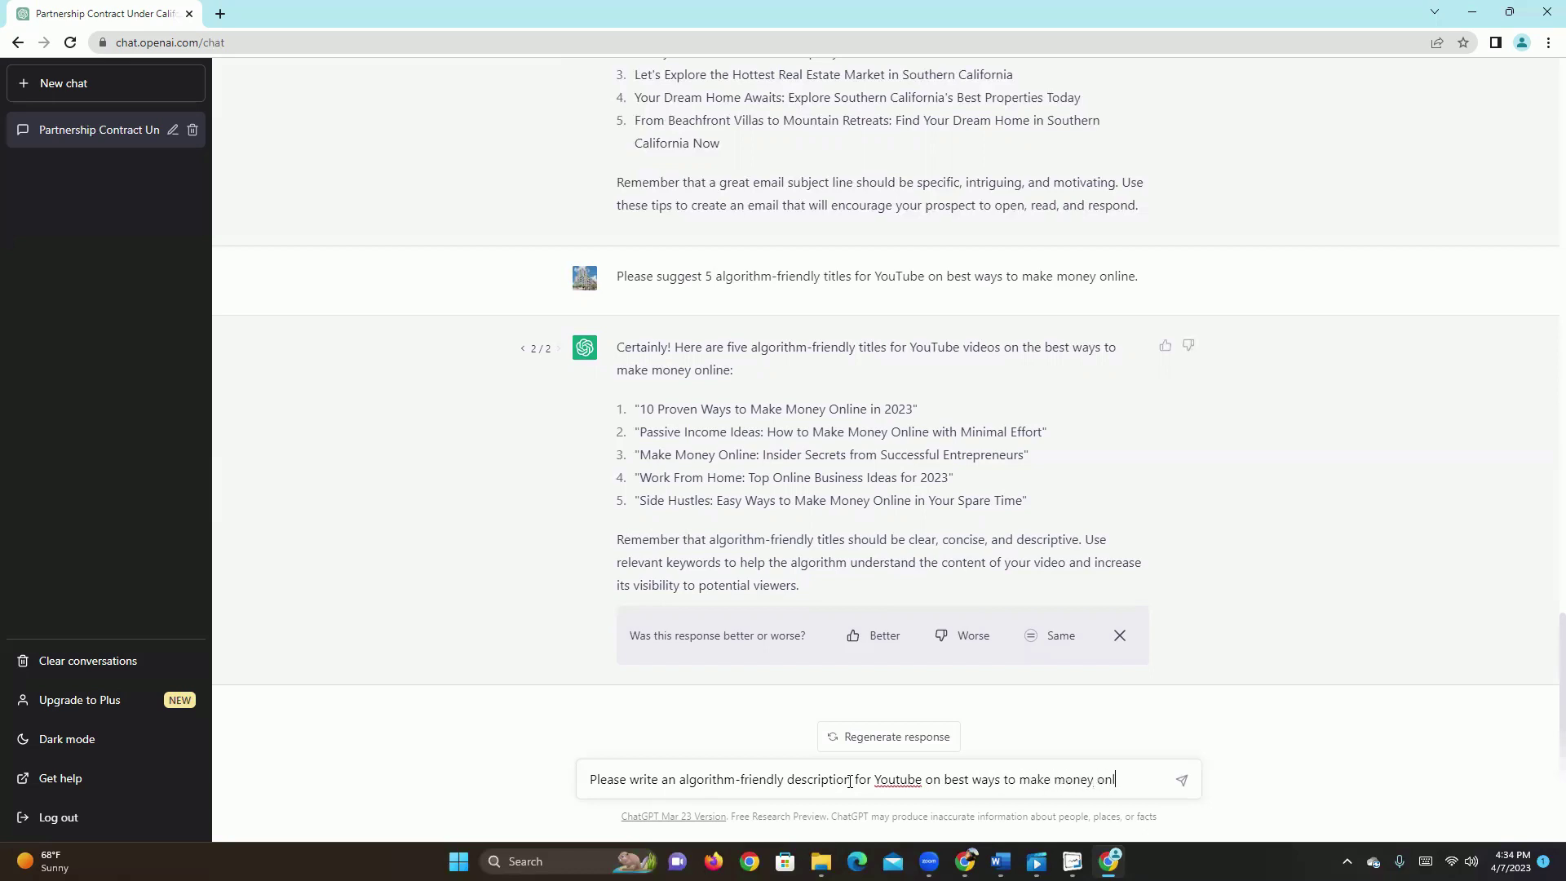
text(ine)
key(Return)
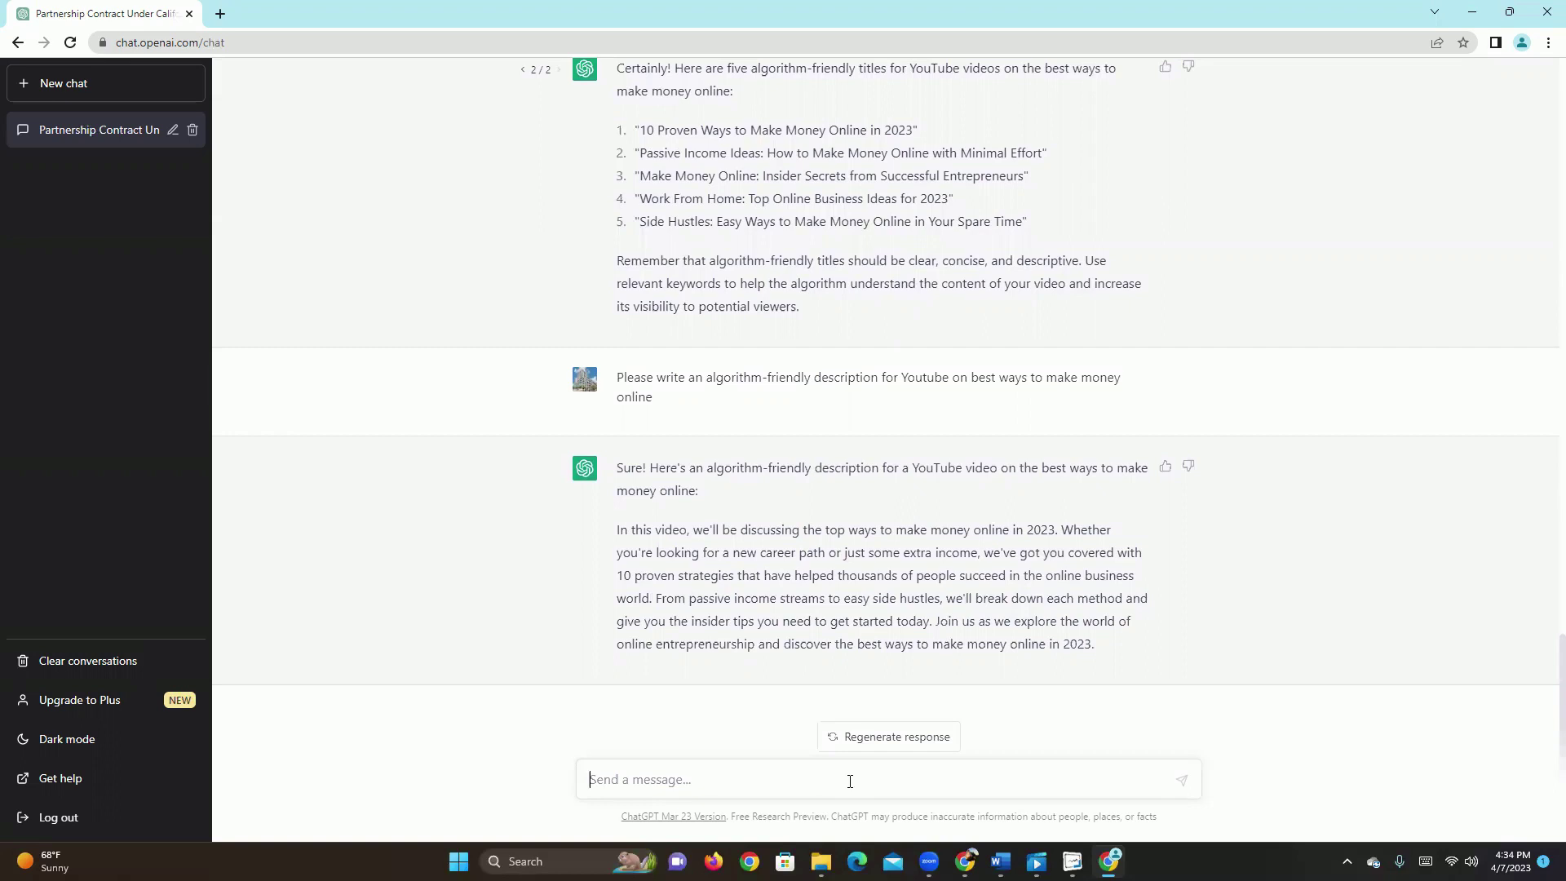
- Send 'Please make it shorter' to get a condensed YouTube description
text(P)
text(lease )
text(make it sh)
key(BackSpace)
text(rter)
key(Return)
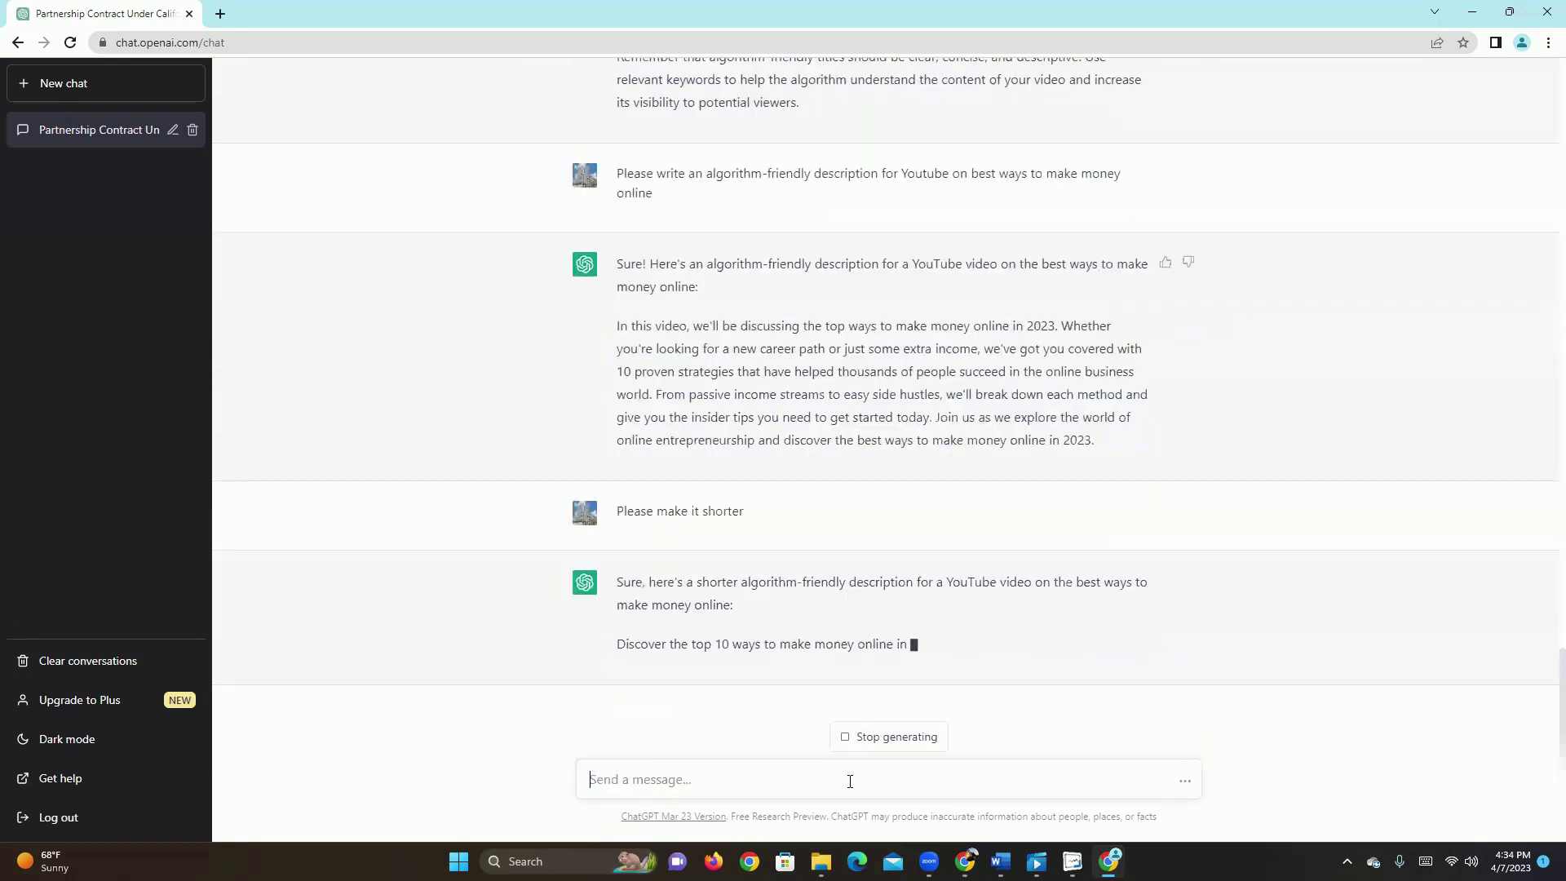